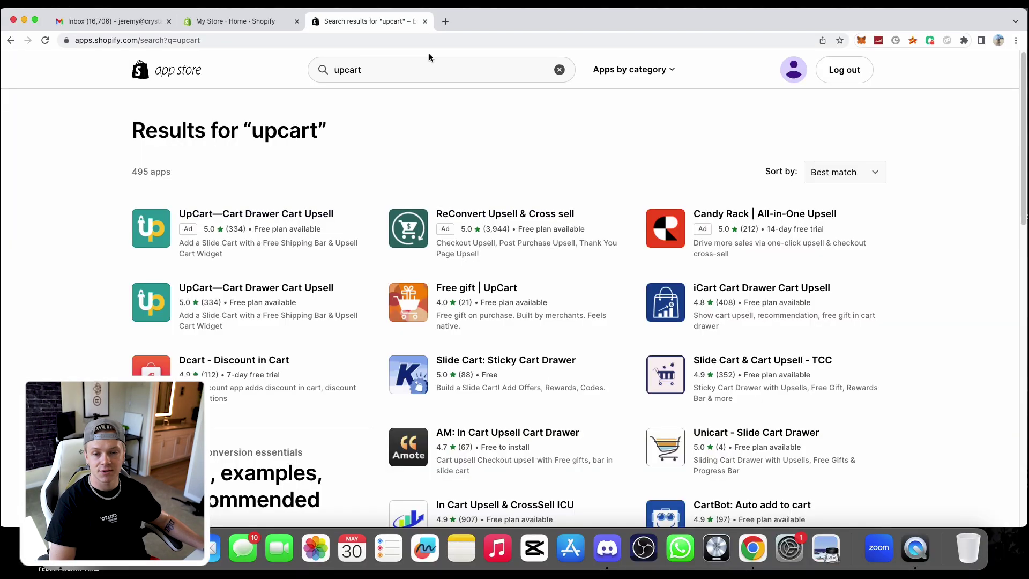
Step: Close the email inbox tab, leaving the upcart App Store results open
click(168, 21)
Step: Check the admin home and its app search, then return to the upcart App Store results
click(153, 22)
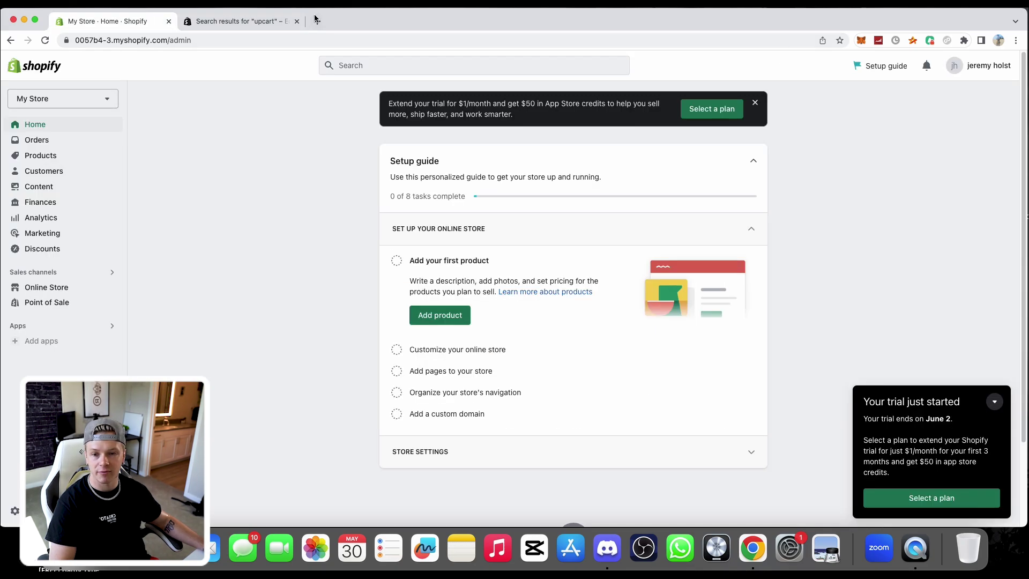
click(259, 19)
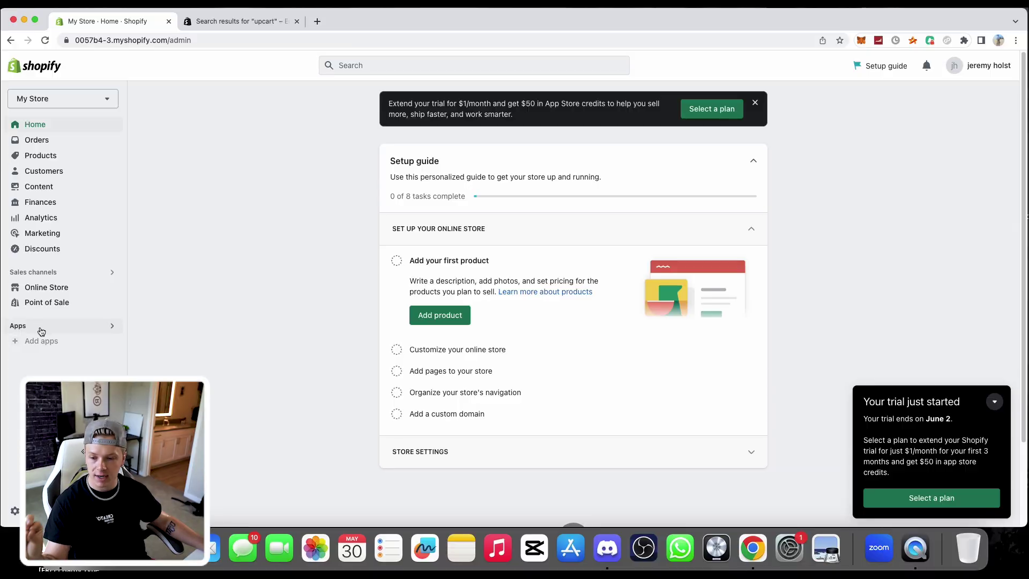
click(59, 334)
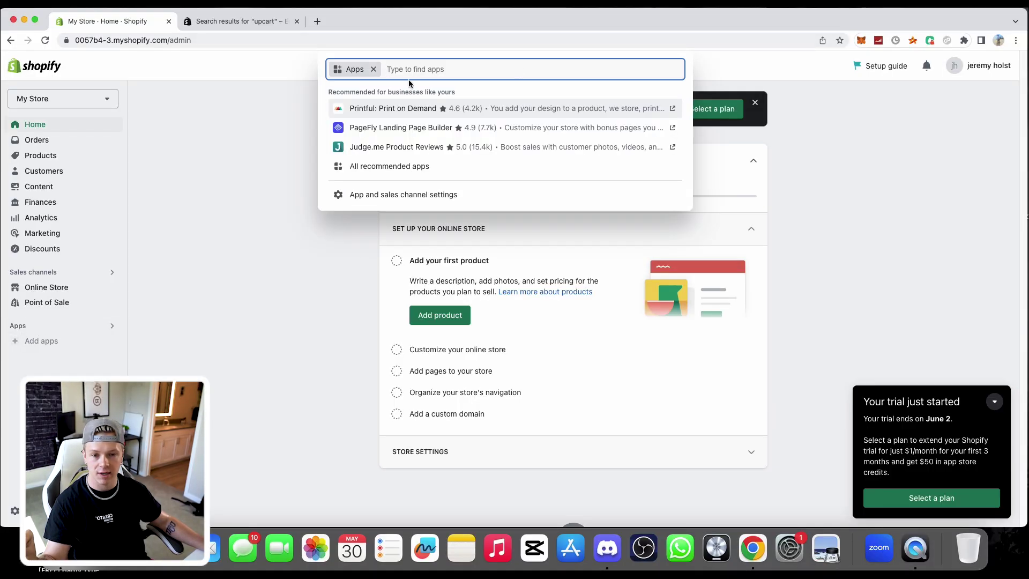
click(196, 22)
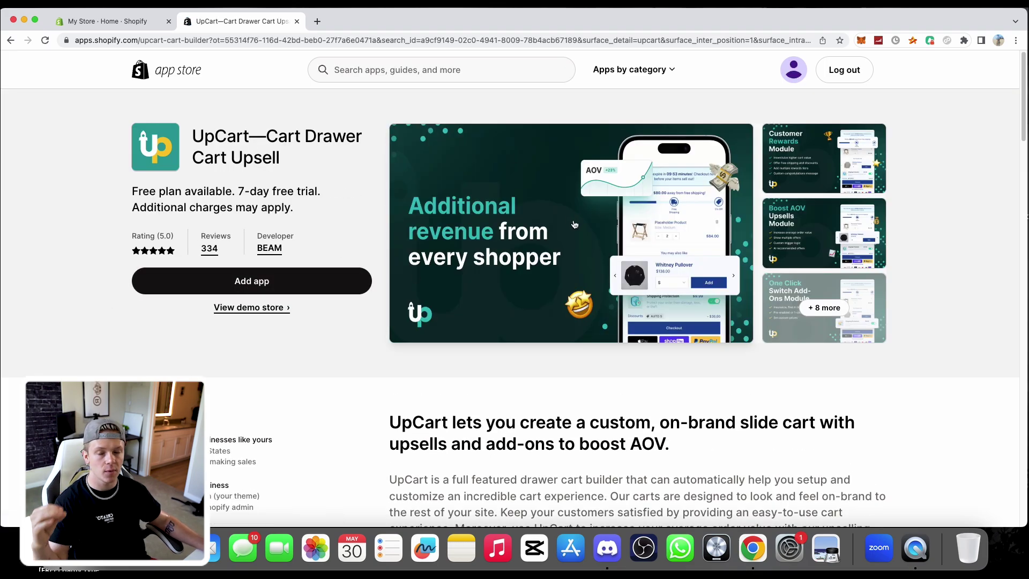
Step: Enlarge UpCart's main promotional banner into the full-size screenshot gallery
click(570, 239)
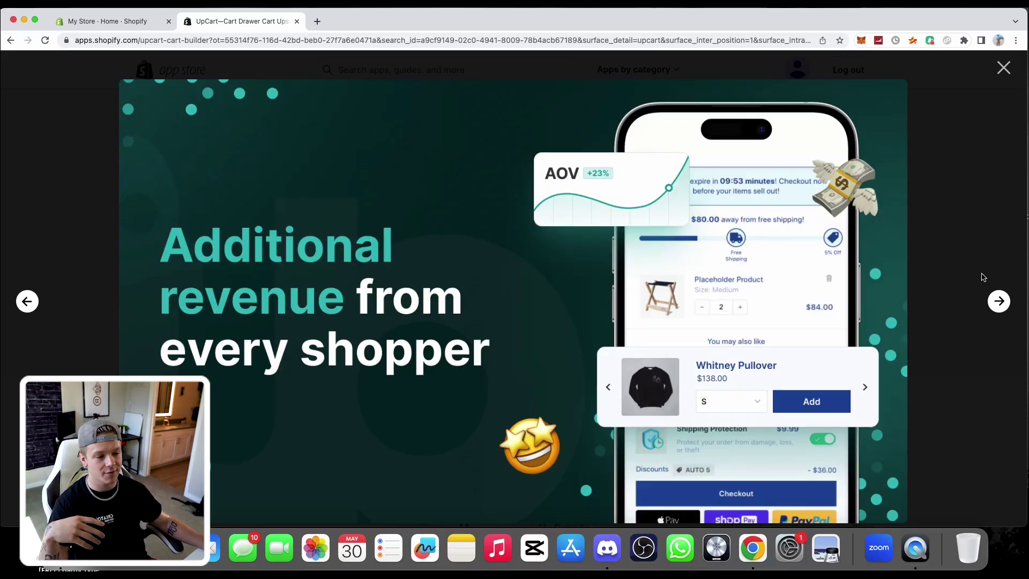
Step: Advance the gallery to the Customer Rewards and Boost AOV Upsells Module screenshots
click(990, 300)
click(990, 300)
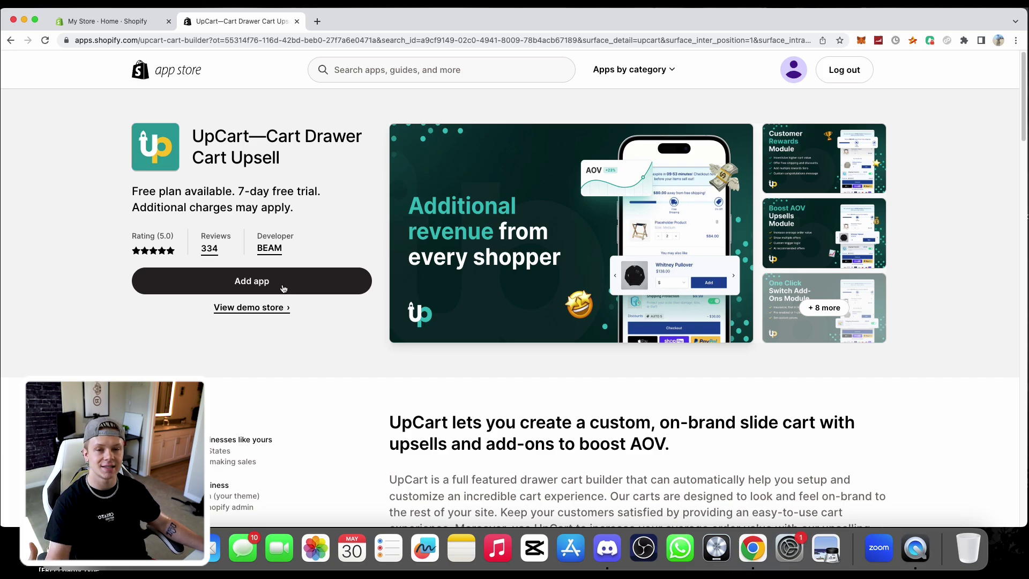
Step: Install UpCart, finish onboarding, and save its enabled app embed in the Dawn theme
click(284, 288)
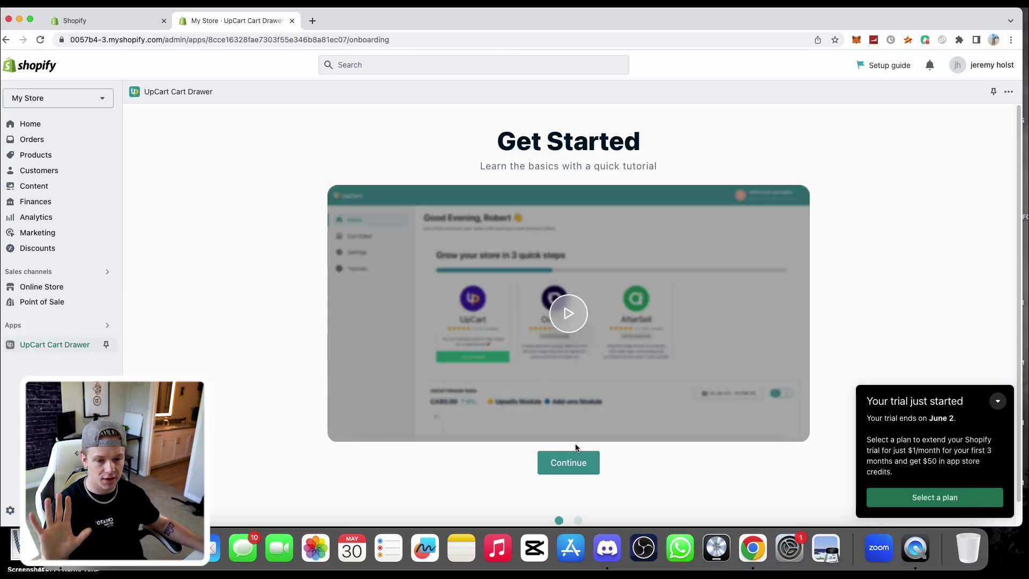
click(573, 461)
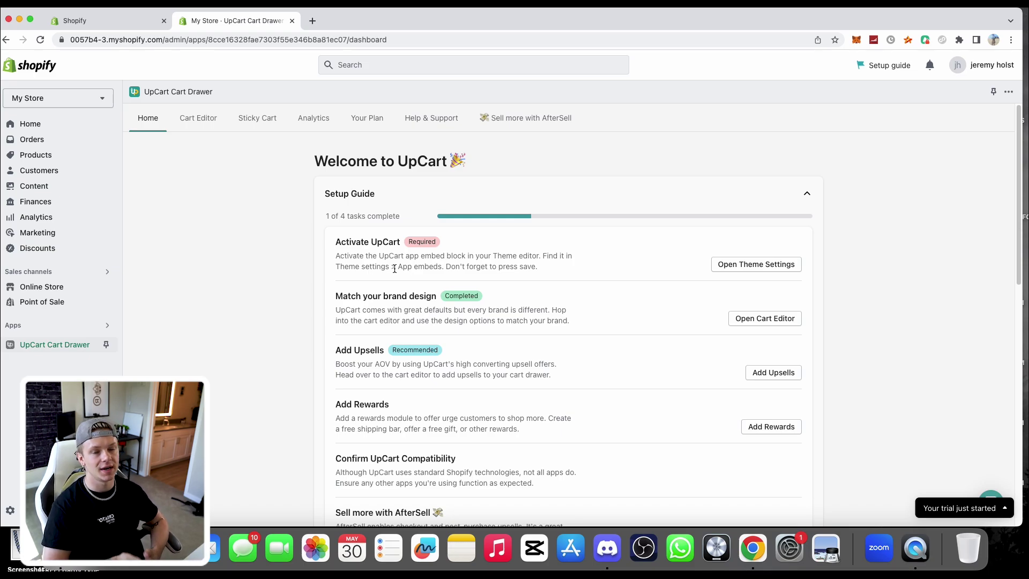
click(720, 262)
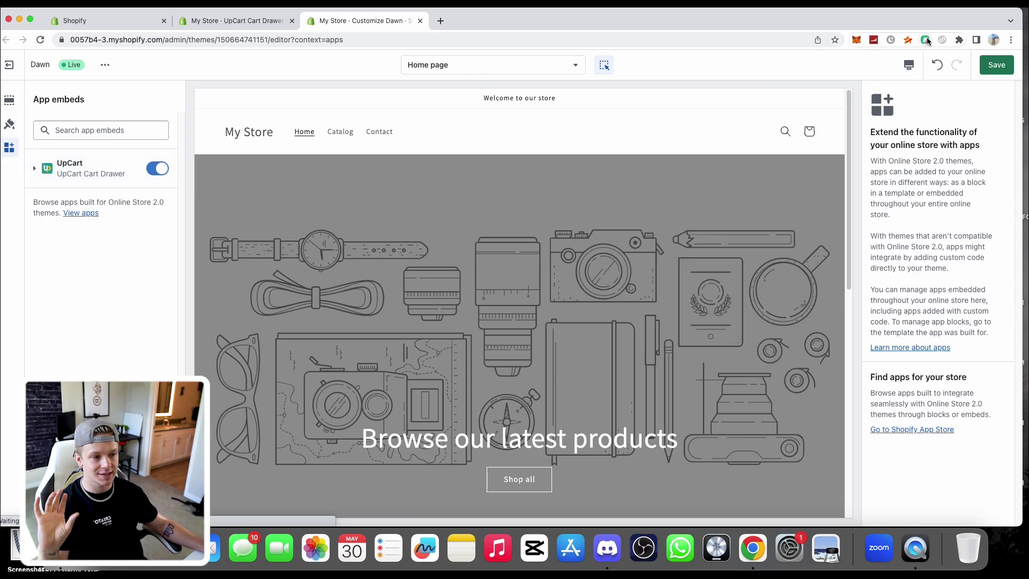
click(1002, 66)
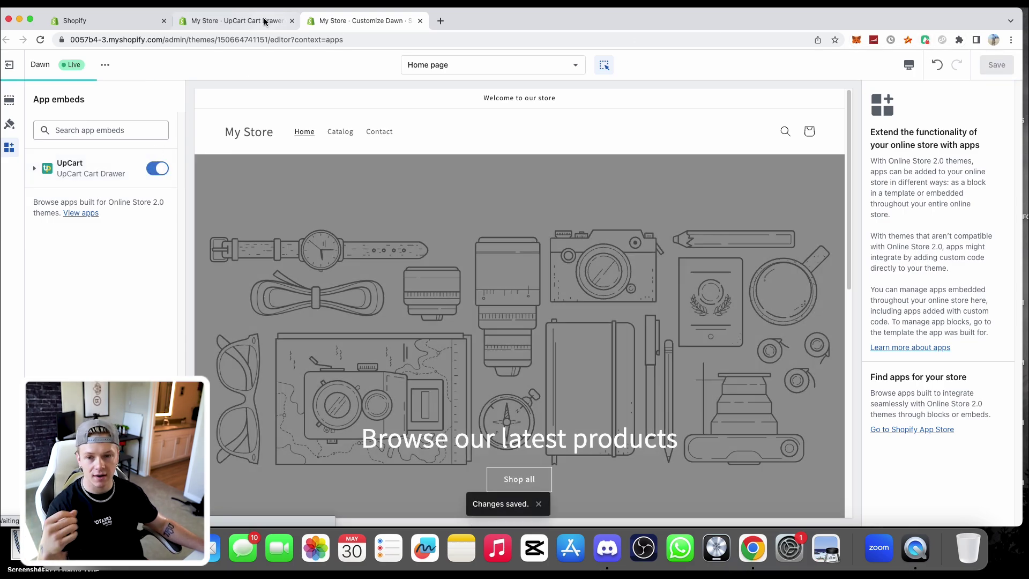
click(265, 20)
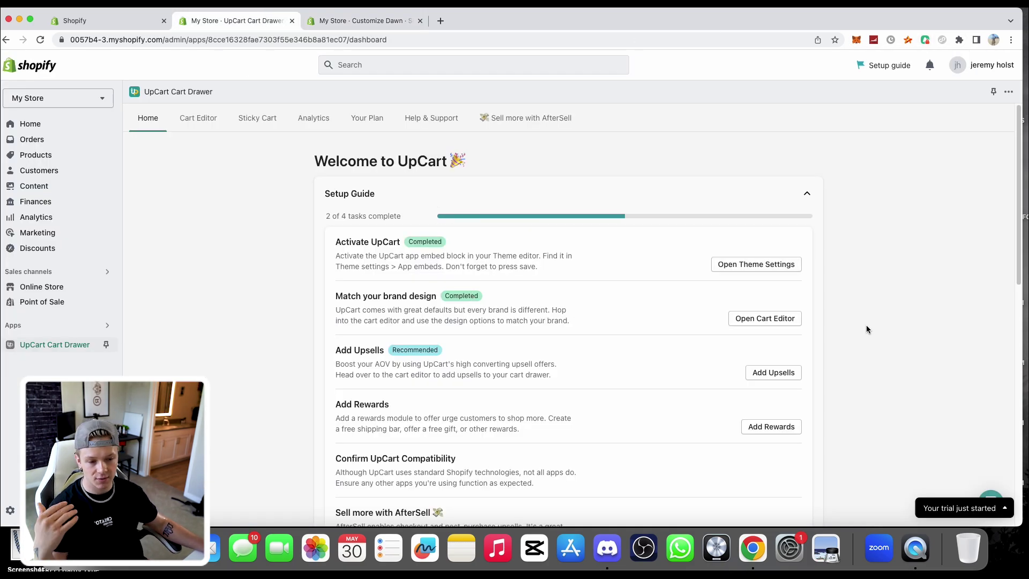
scroll(442, 272, down, 2)
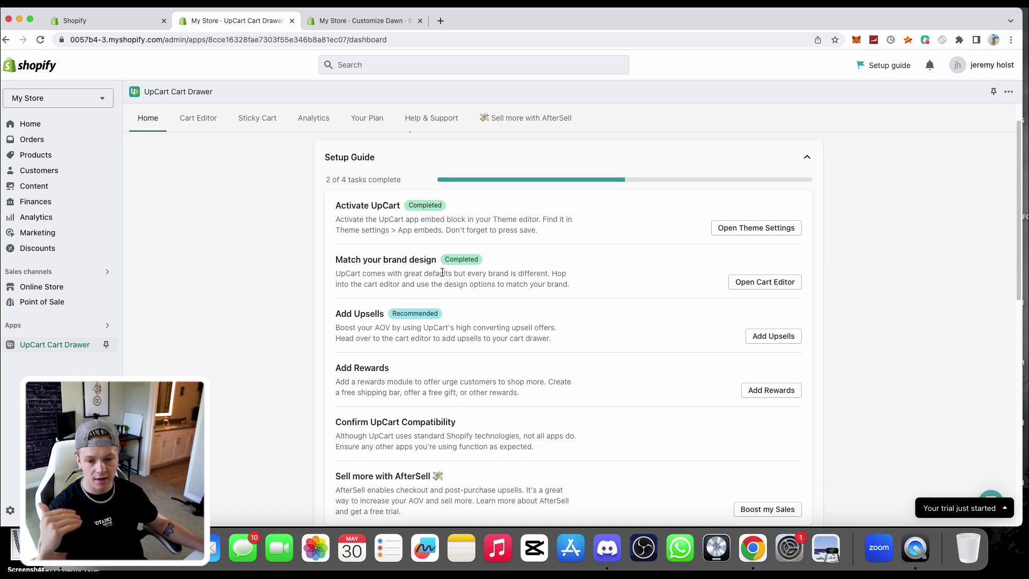
click(764, 282)
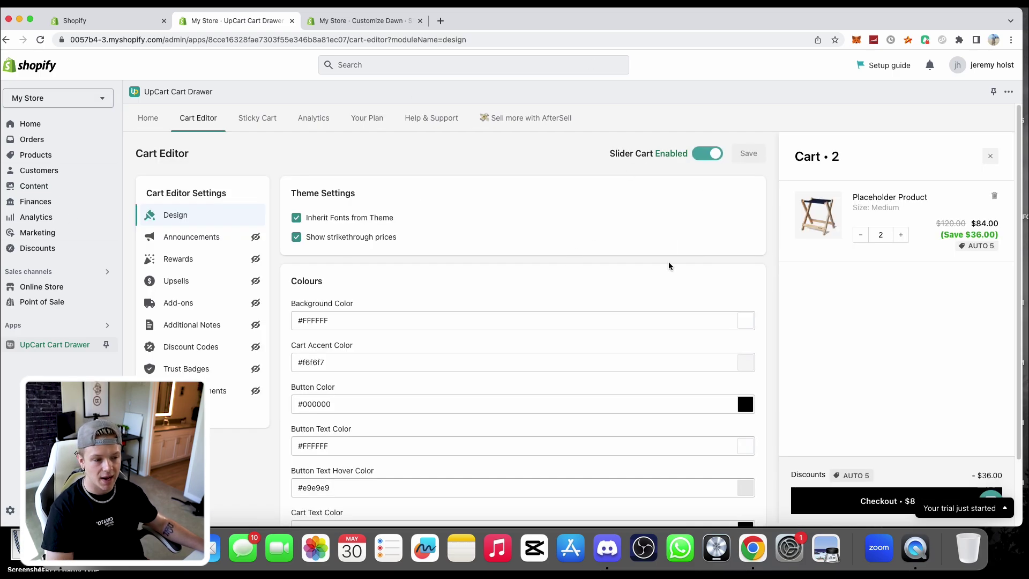
scroll(536, 257, down, 3)
scroll(751, 262, up, 3)
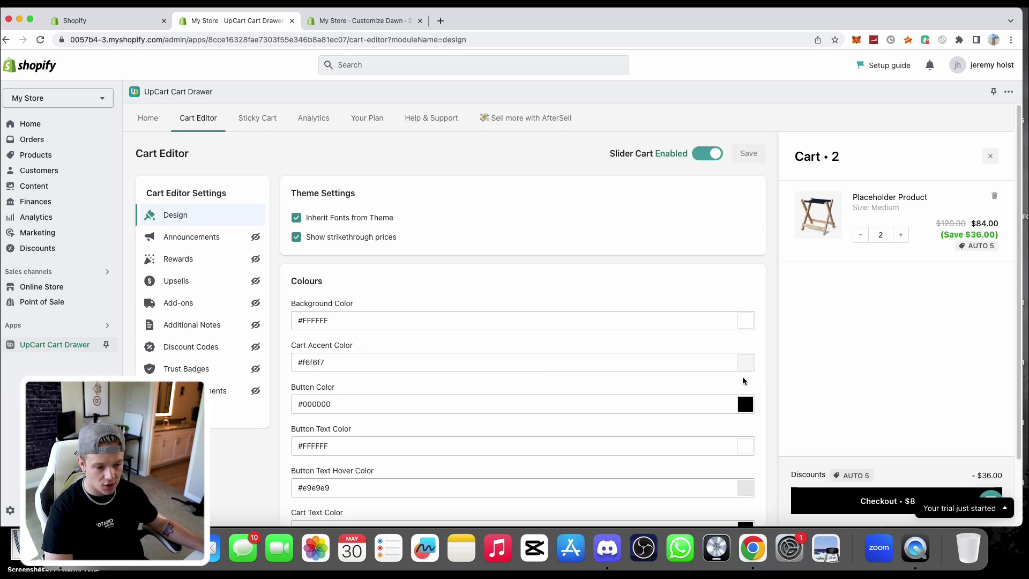
scroll(741, 378, down, 3)
scroll(739, 370, up, 3)
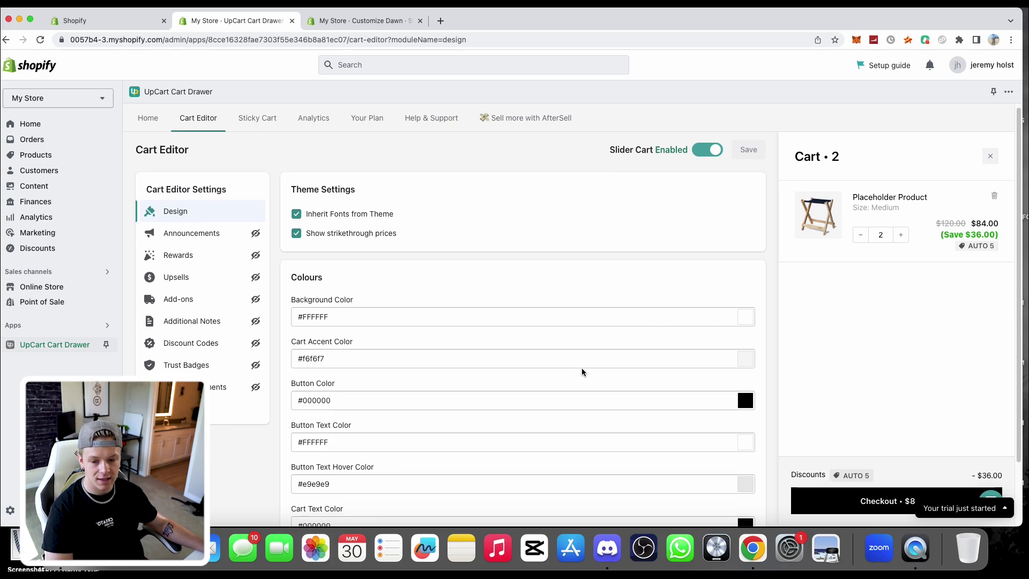
scroll(558, 375, down, 3)
scroll(467, 198, up, 3)
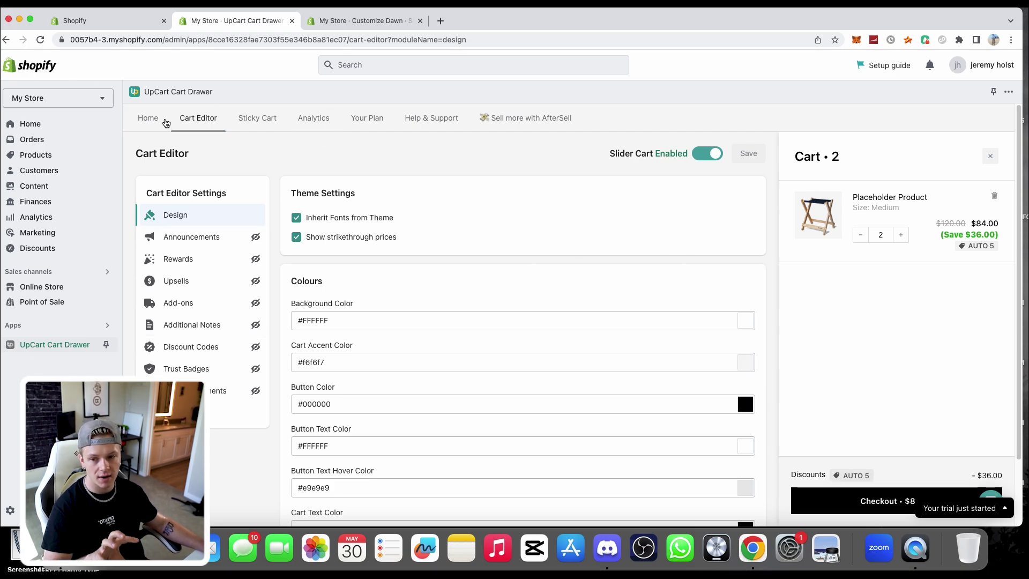
click(148, 118)
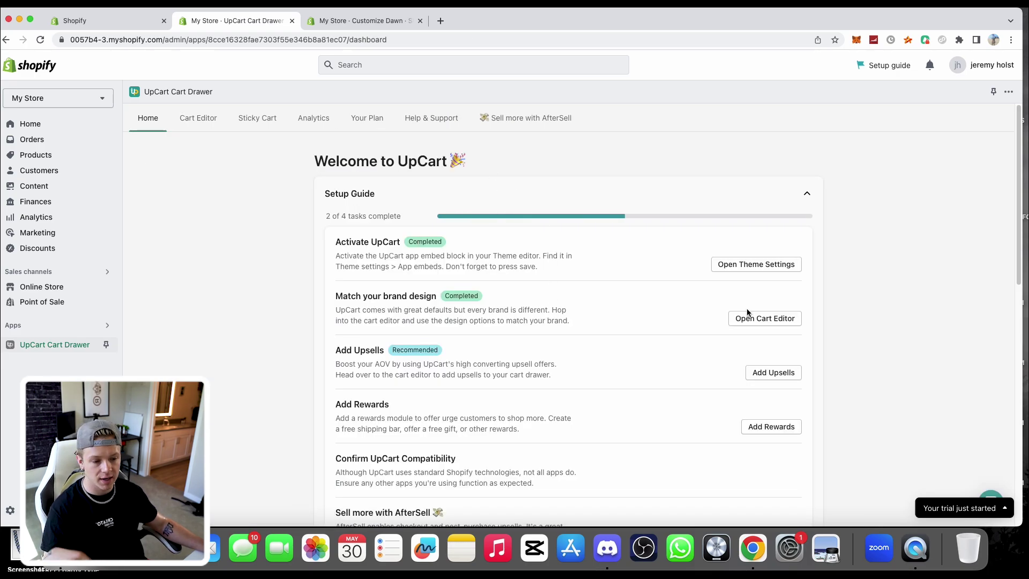
Step: Save with AI-recommended upsells ticked, then untick it and bring up manual upsell configuration
scroll(729, 316, down, 3)
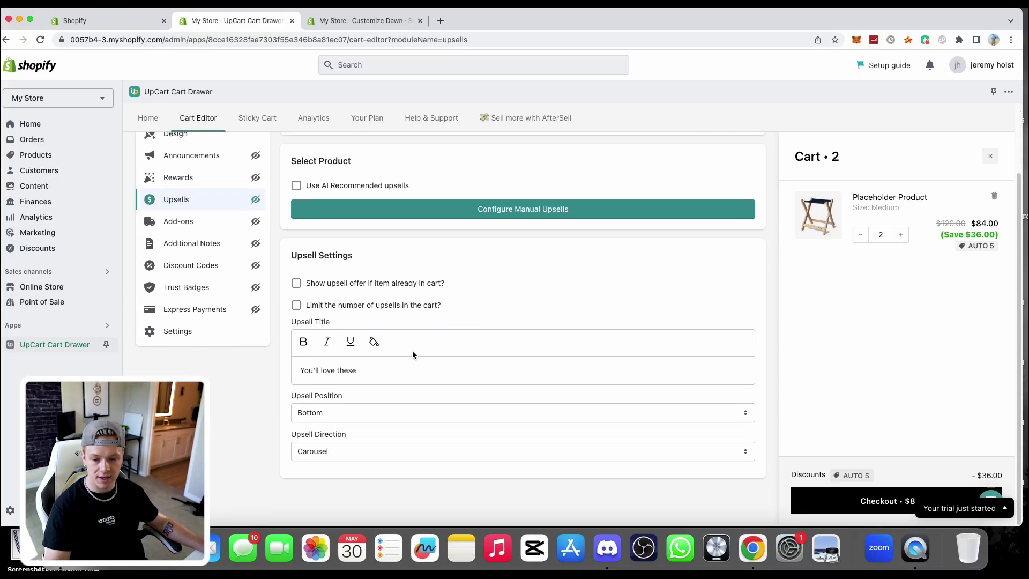
scroll(421, 370, up, 3)
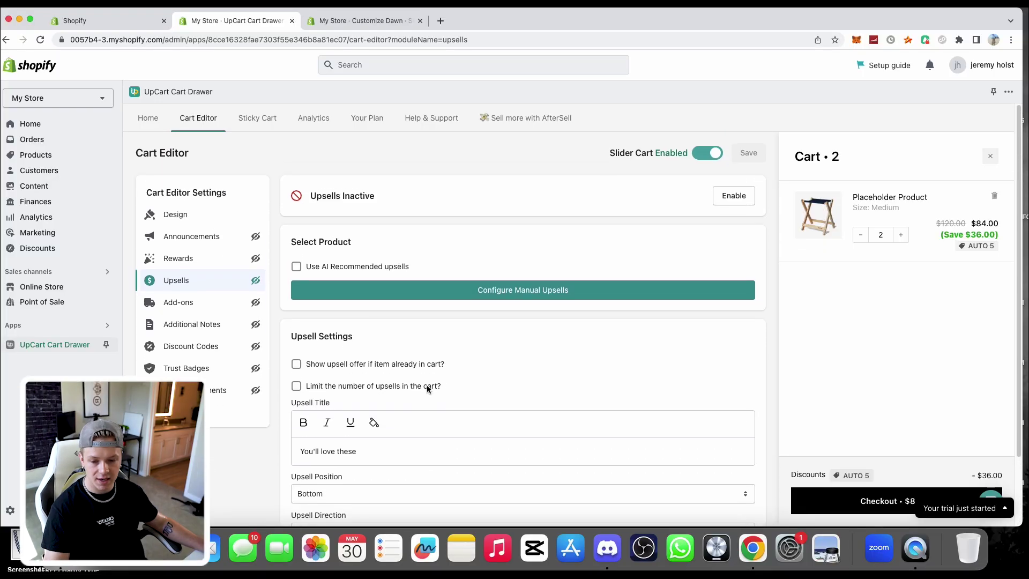
click(358, 273)
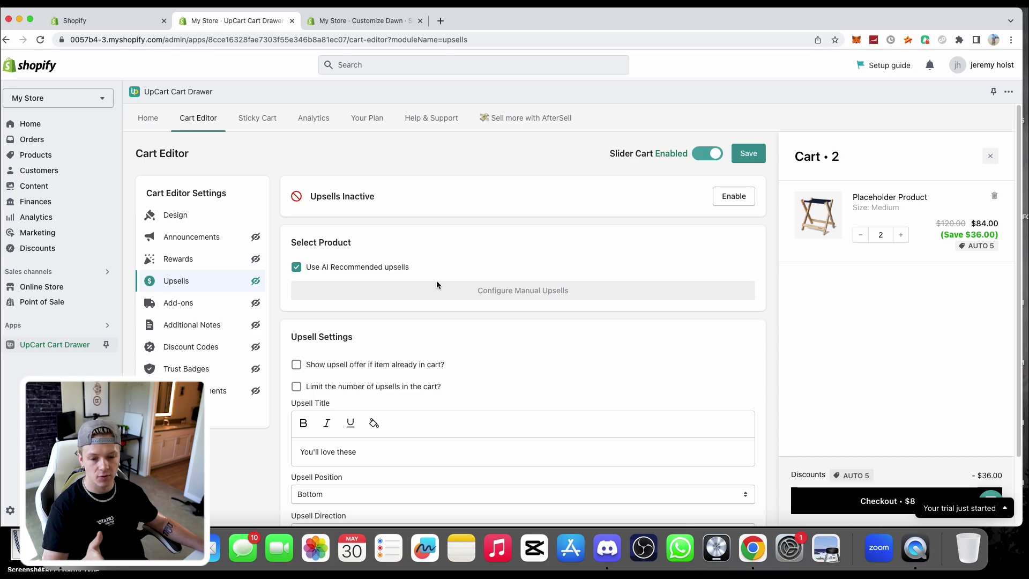
click(760, 154)
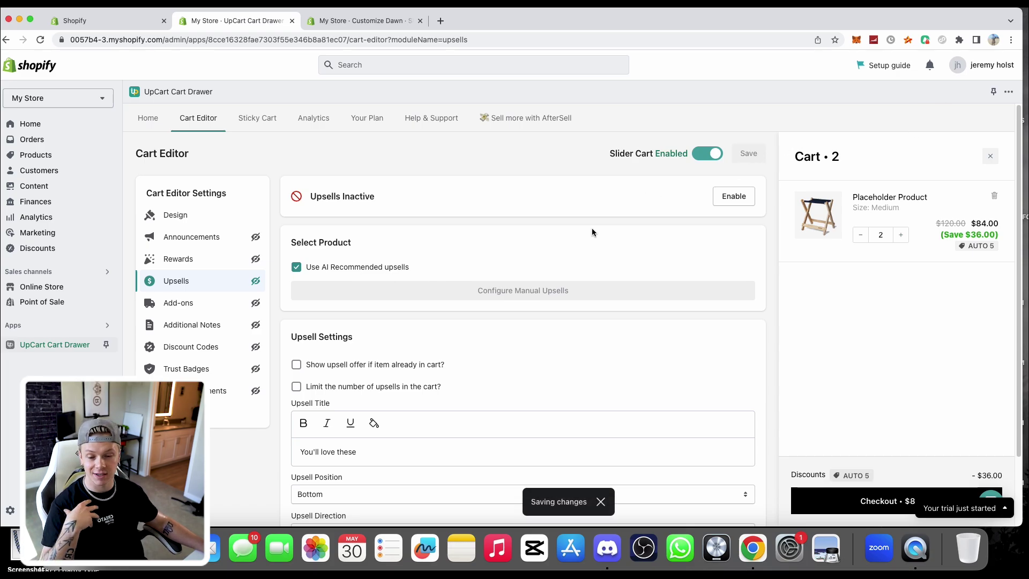
click(358, 273)
click(514, 290)
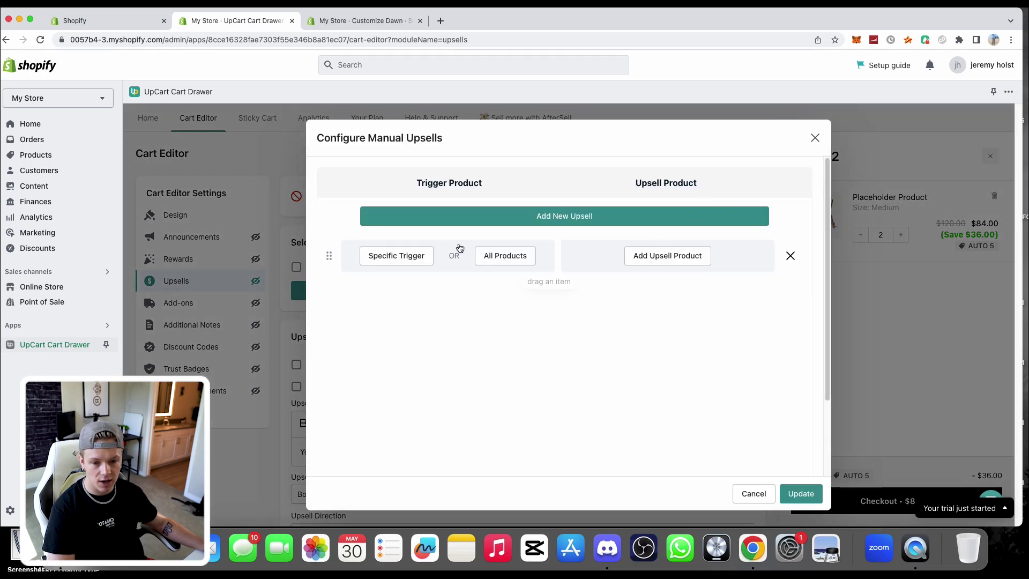
Step: Pair Ring as the upsell offered for the Chain trigger product and save it
click(397, 256)
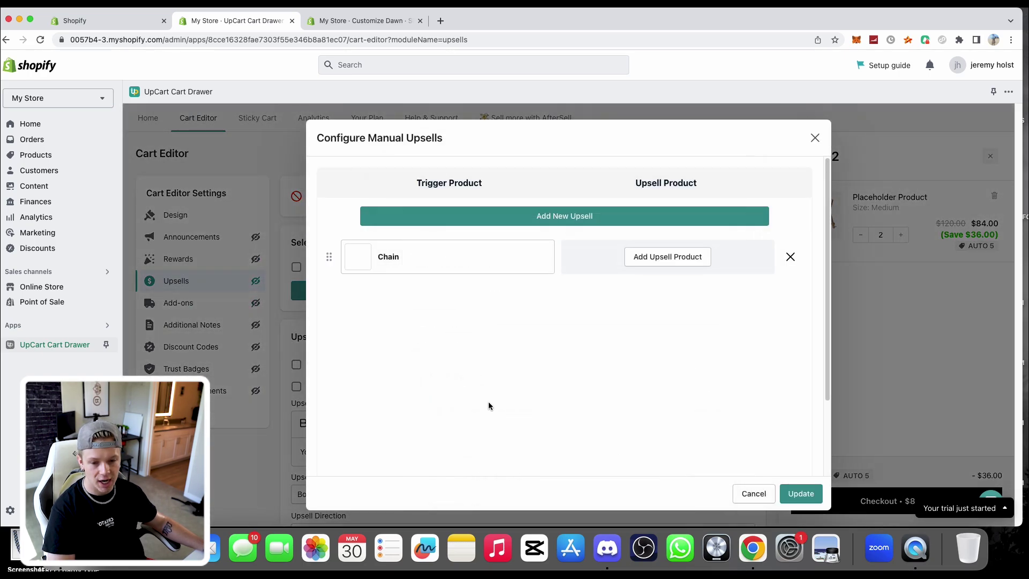
click(667, 256)
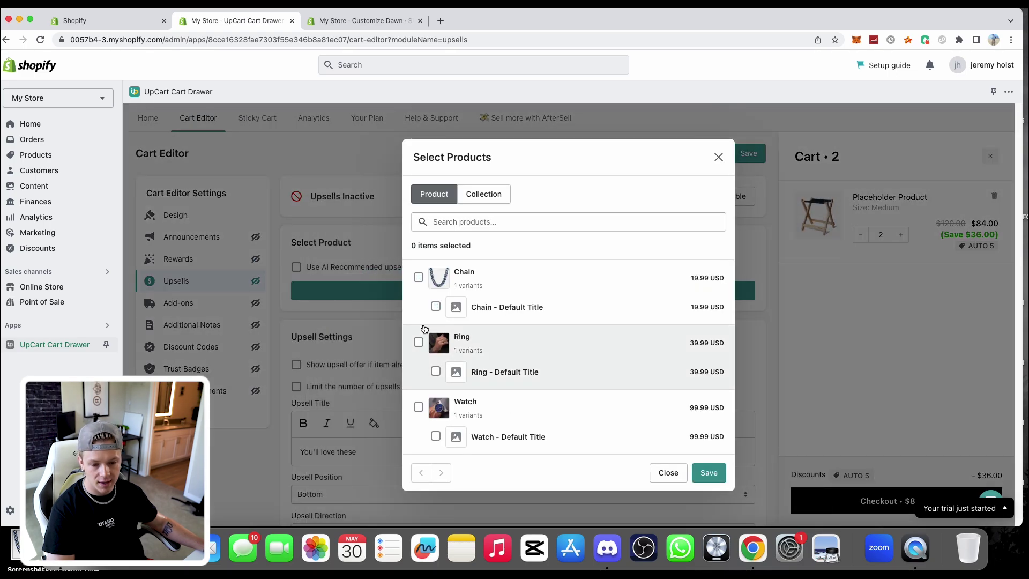
click(708, 472)
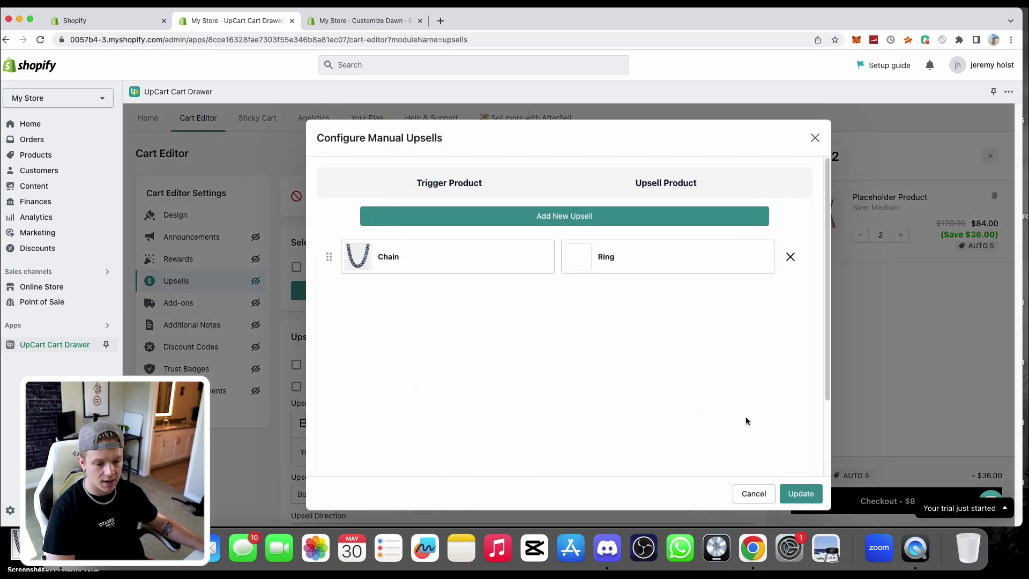
click(801, 493)
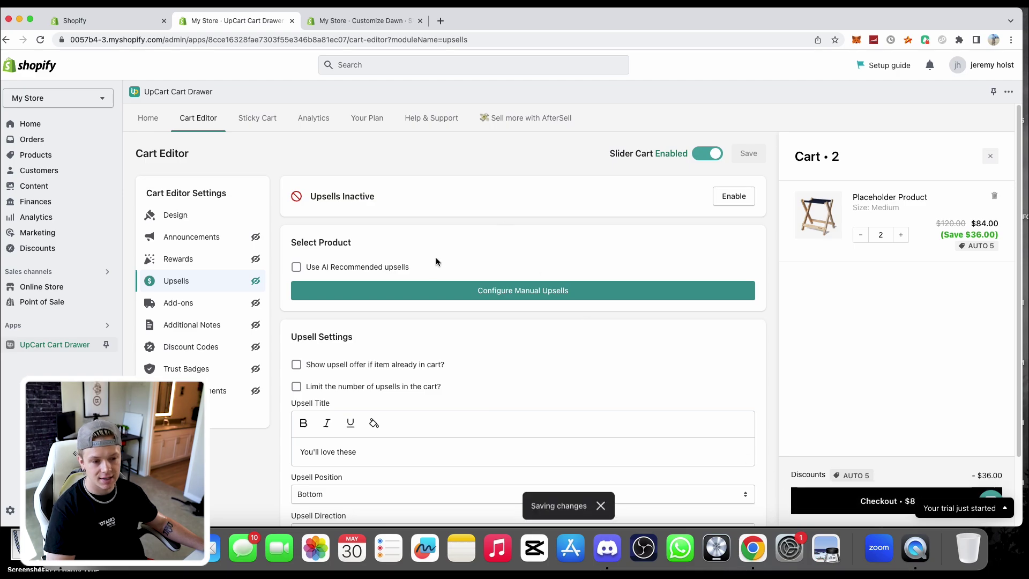
Step: Recheck the Chain-to-Ring pairing, discard a blank upsell row, and re-enable AI-recommended upsells
click(420, 289)
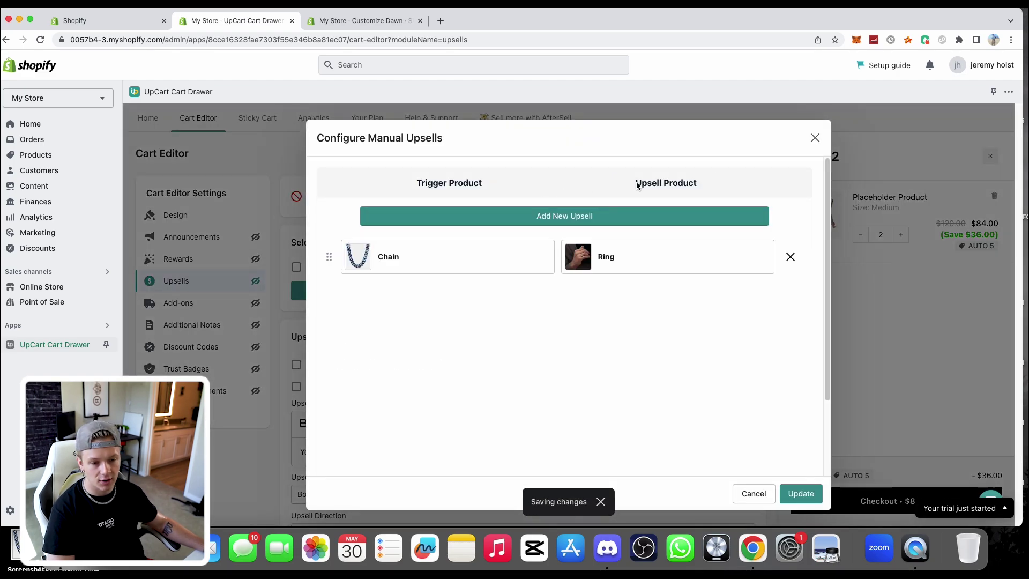
click(558, 223)
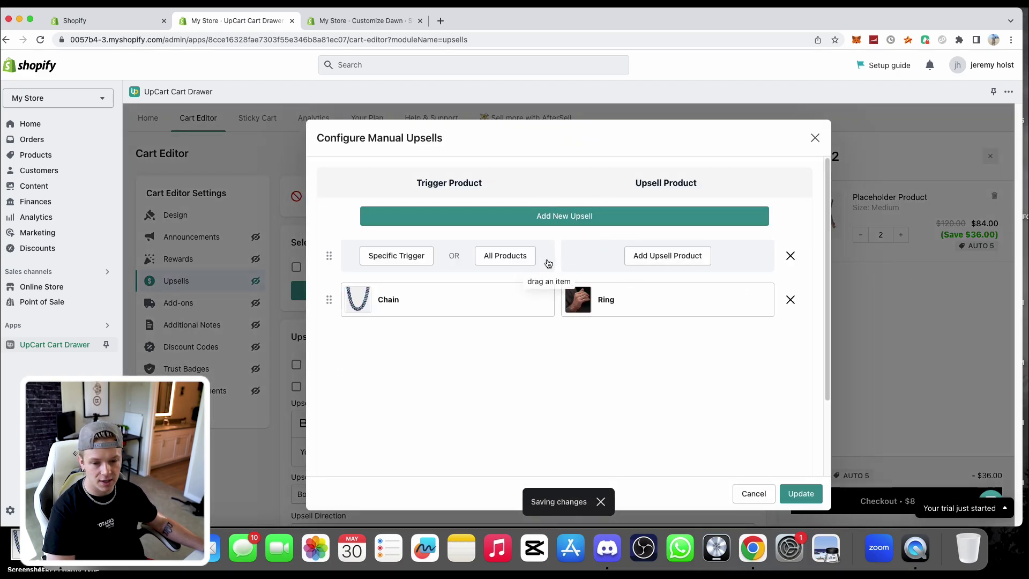
key(Escape)
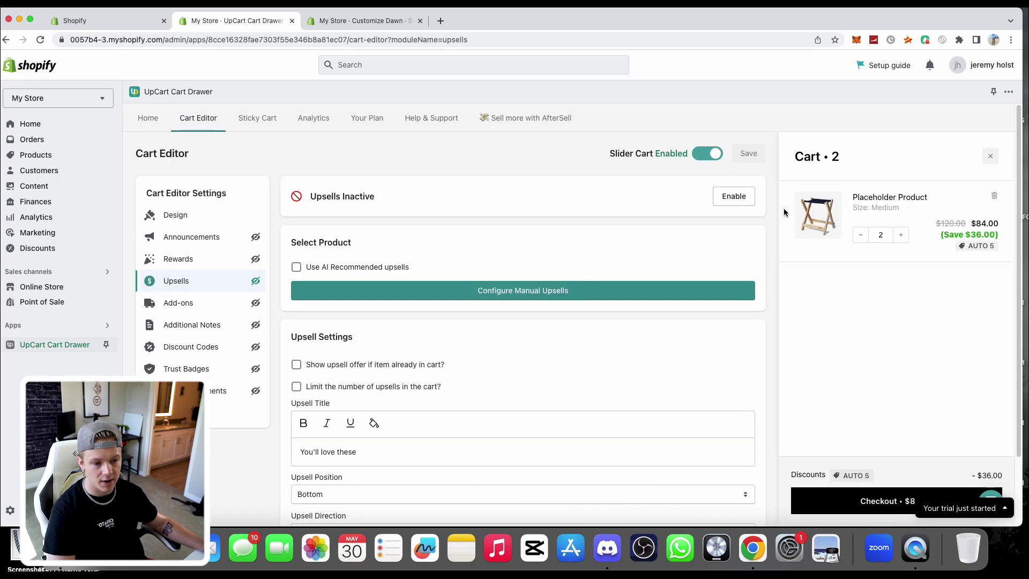
click(542, 290)
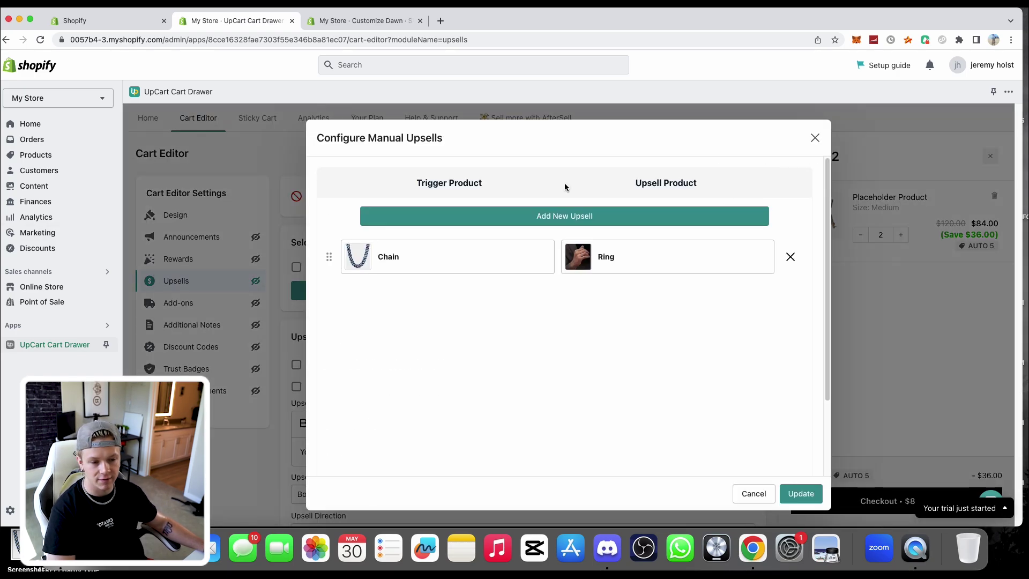
click(813, 138)
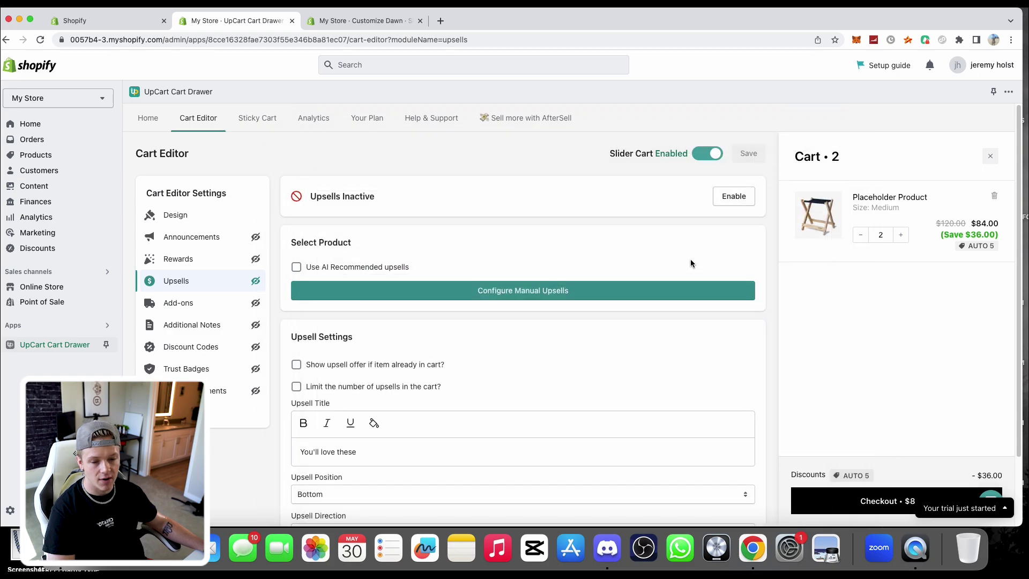
click(340, 271)
scroll(367, 298, down, 2)
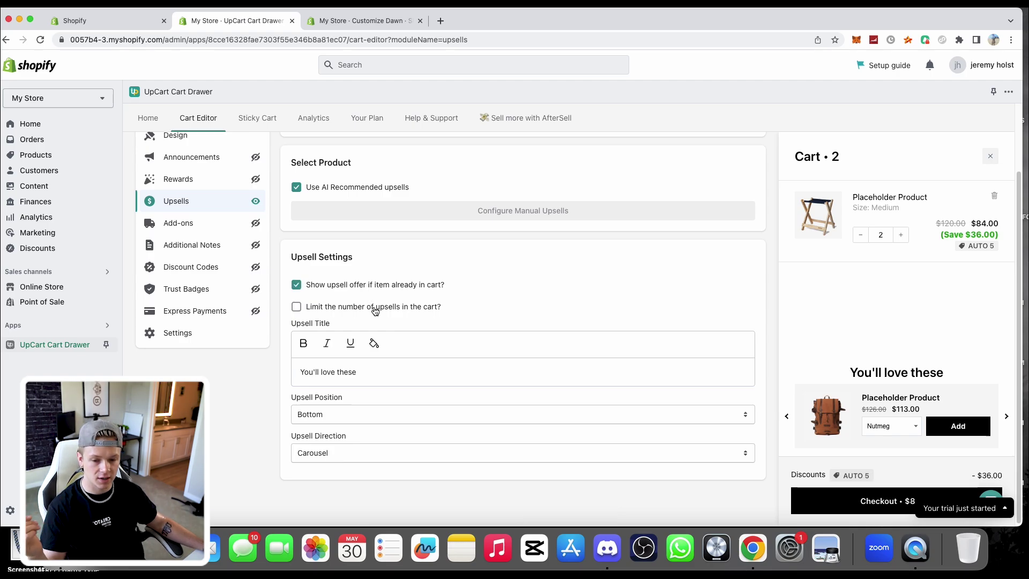
Step: Toggle the upsell count limit on and off, leaving the number of upsells unlimited
click(374, 306)
click(380, 309)
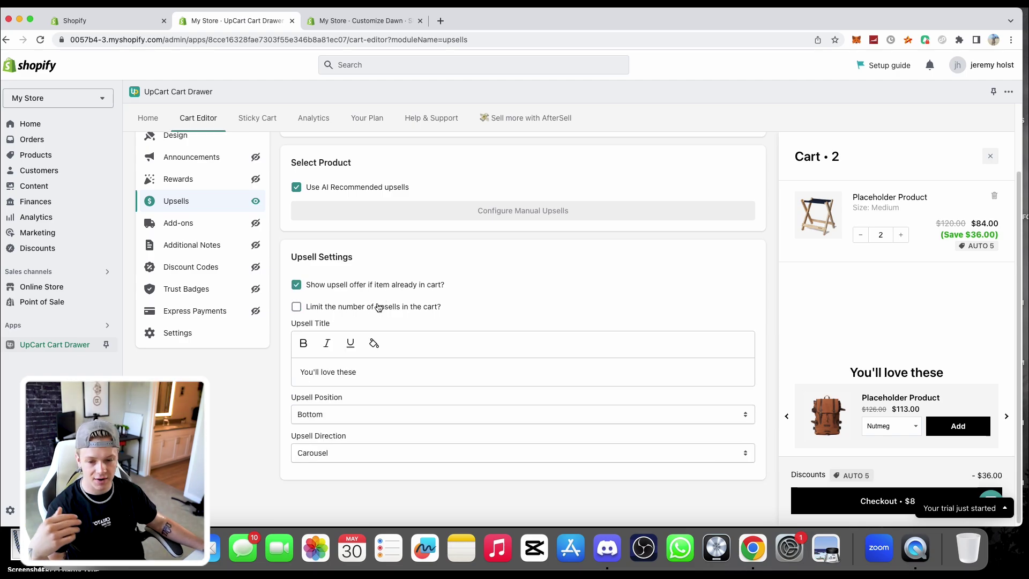
scroll(631, 228, up, 3)
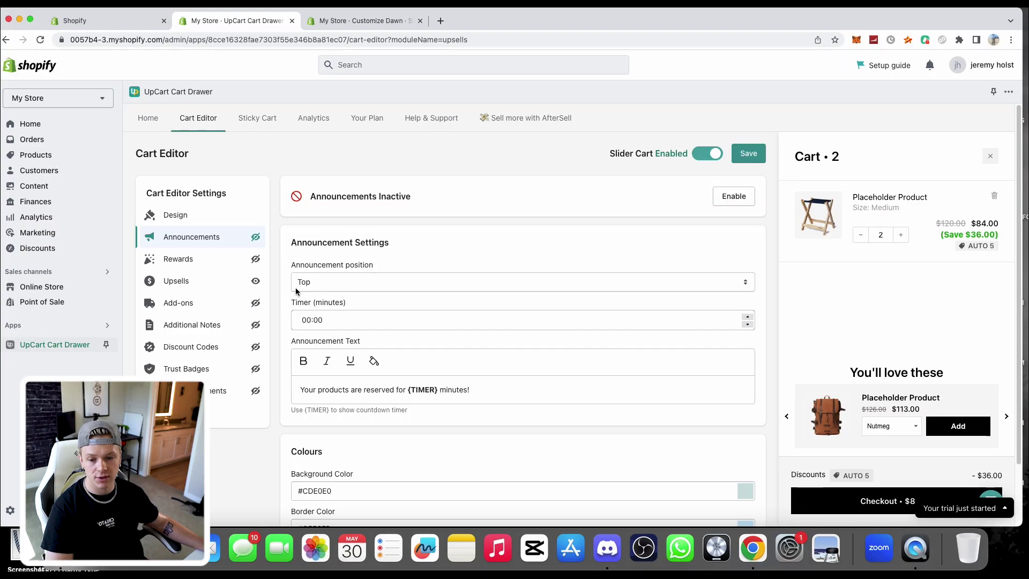
scroll(337, 240, down, 1)
Step: Enable the cart announcement bar and set its countdown timer to 5:32
scroll(375, 244, up, 1)
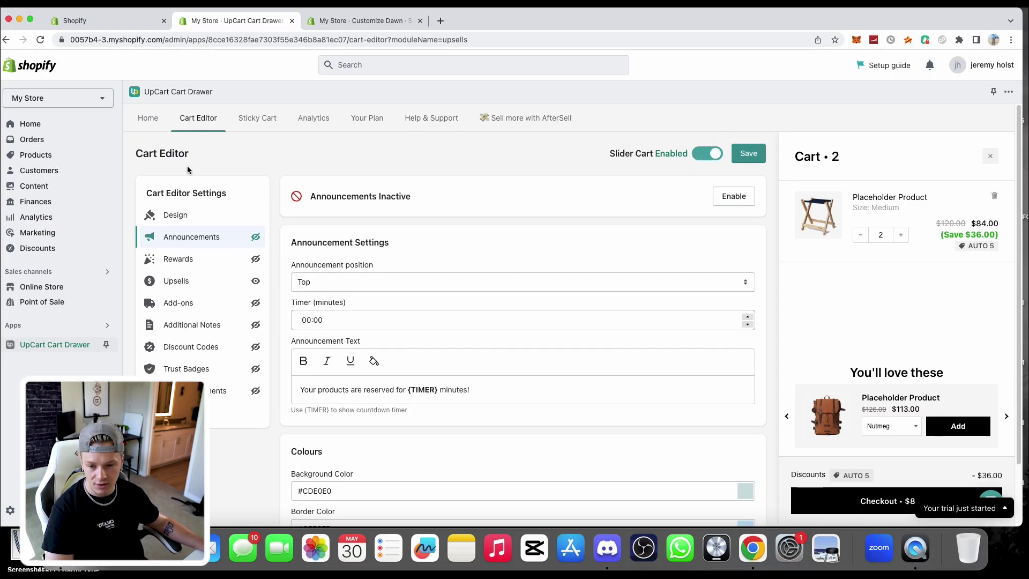
scroll(364, 265, down, 4)
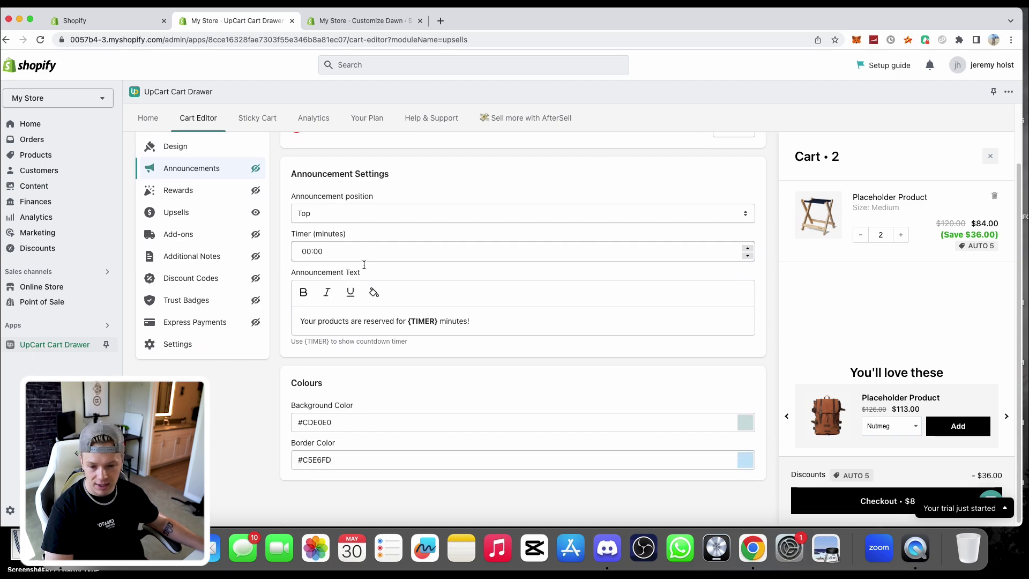
scroll(684, 212, up, 4)
click(746, 198)
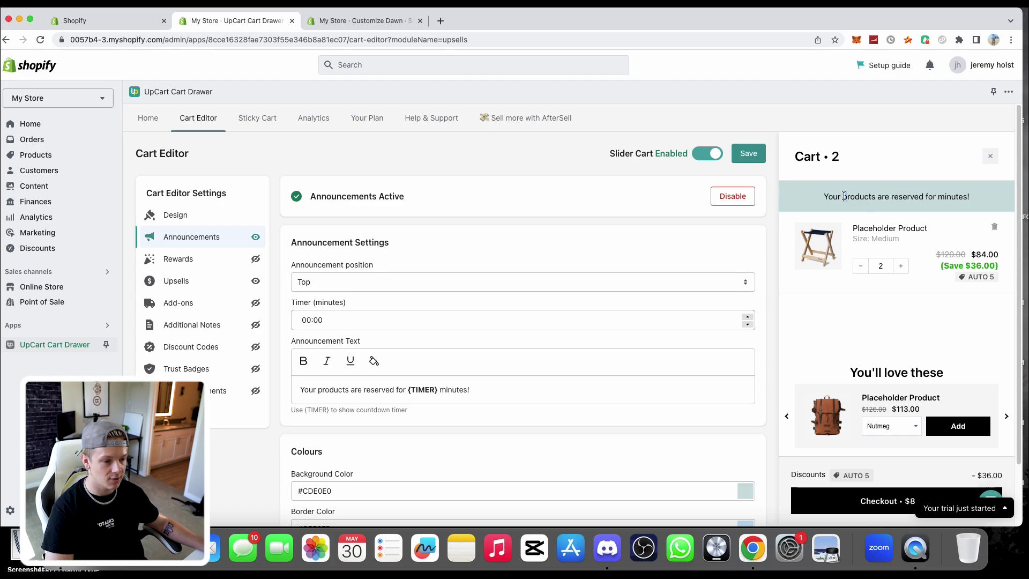
drag(844, 196, 930, 208)
scroll(392, 319, down, 1)
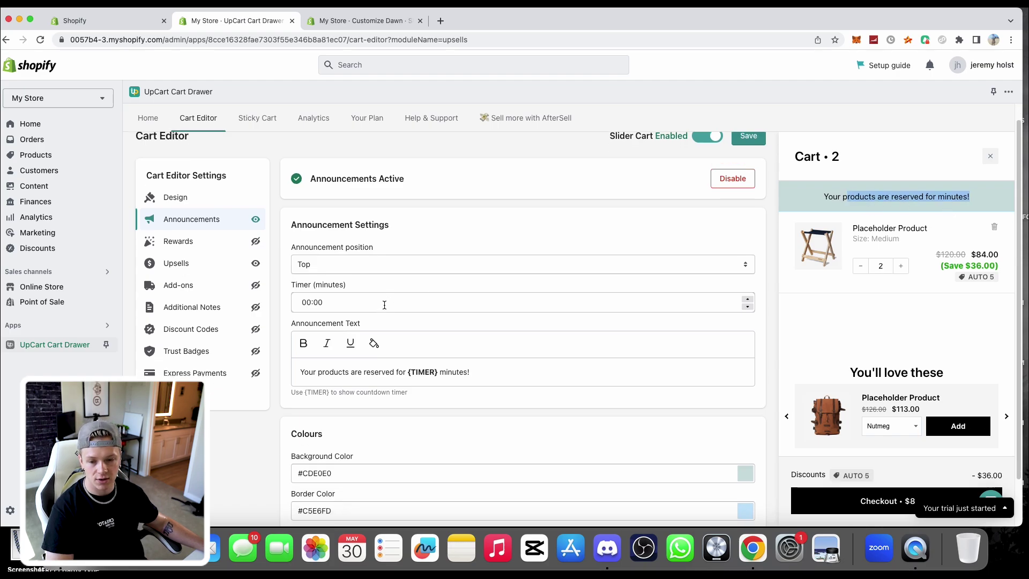
click(383, 303)
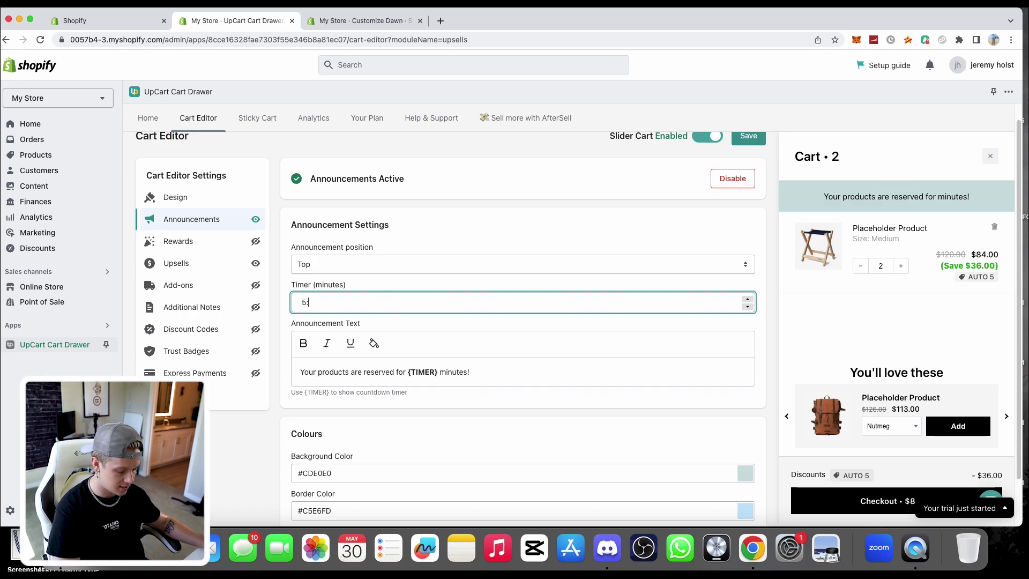
text(5:32)
click(599, 377)
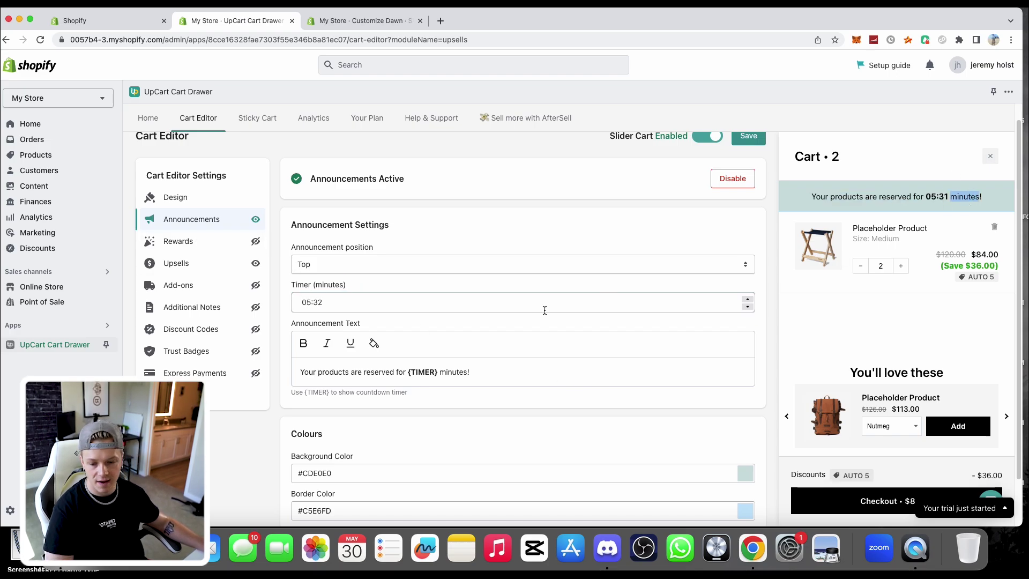
Step: Replace 'reserved' with bold 'BEING HELD' in the announcement text and save
scroll(490, 341, down, 2)
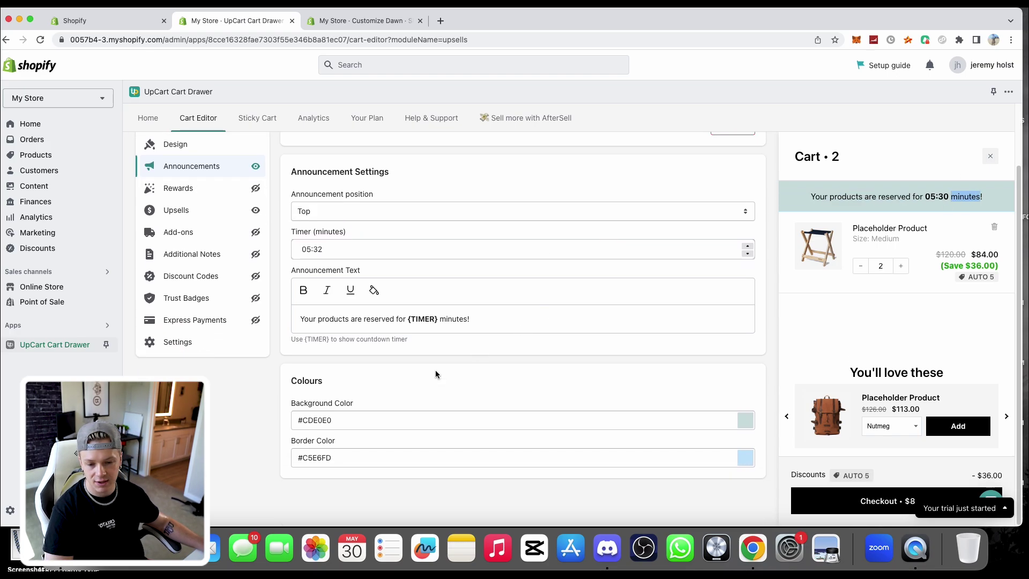
triple_click(393, 322)
scroll(313, 305, up, 2)
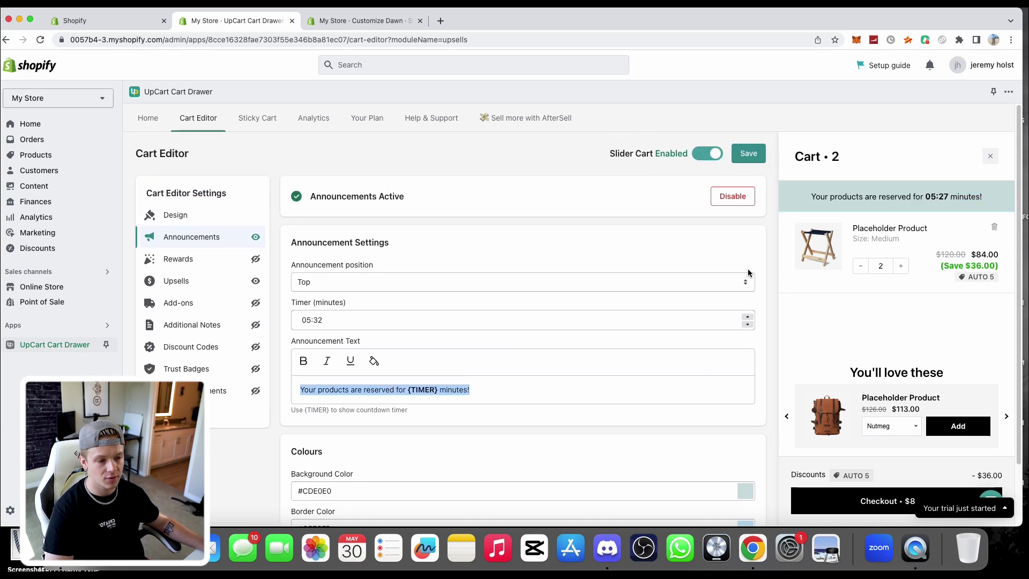
click(354, 389)
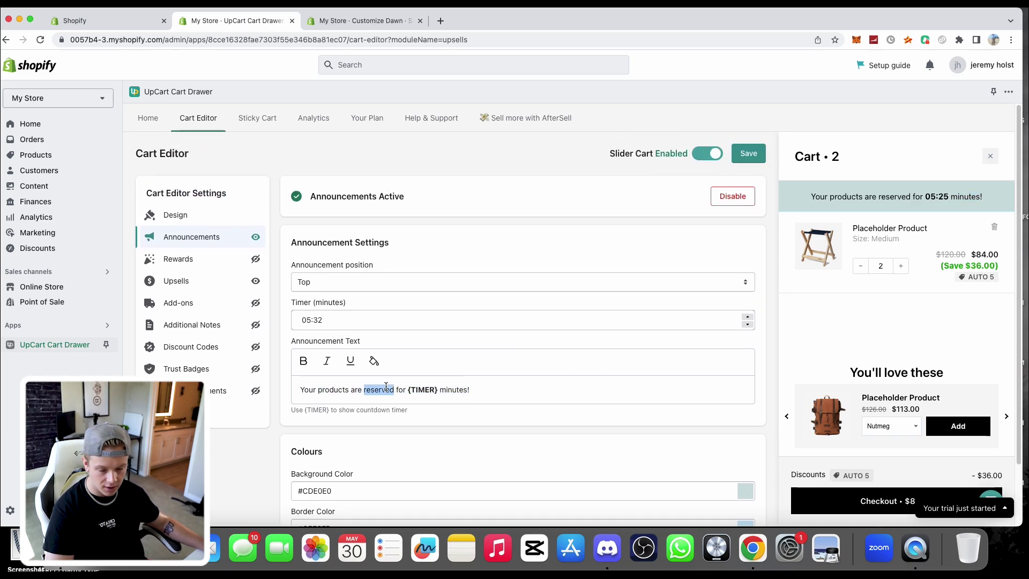
text(ON HOLD)
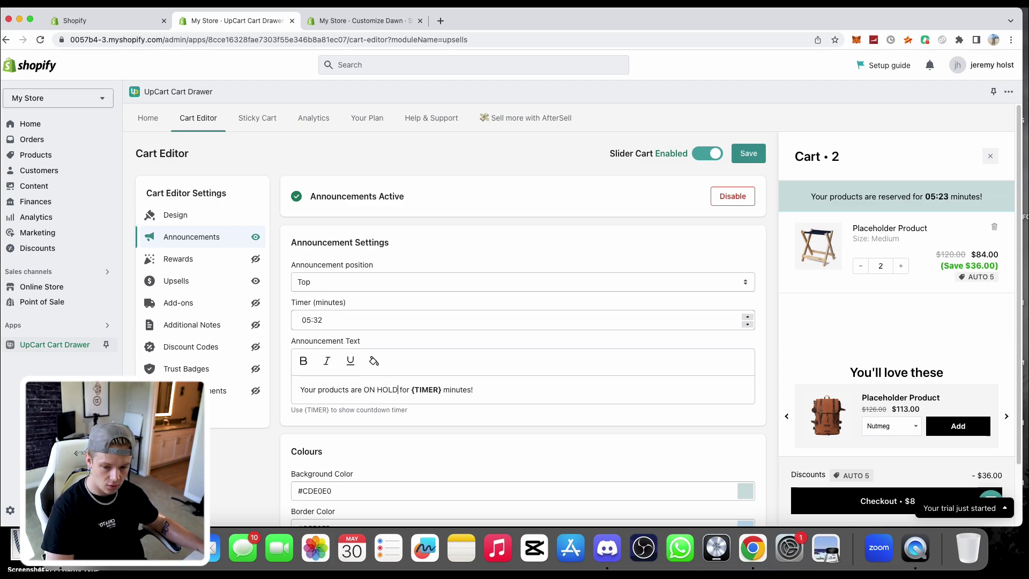
drag(398, 389, 391, 390)
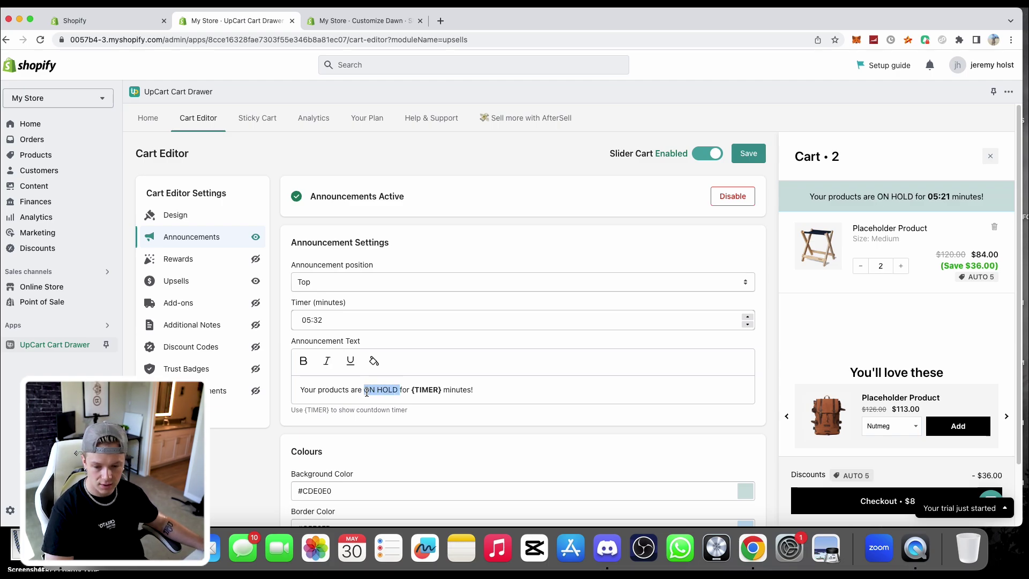
click(304, 362)
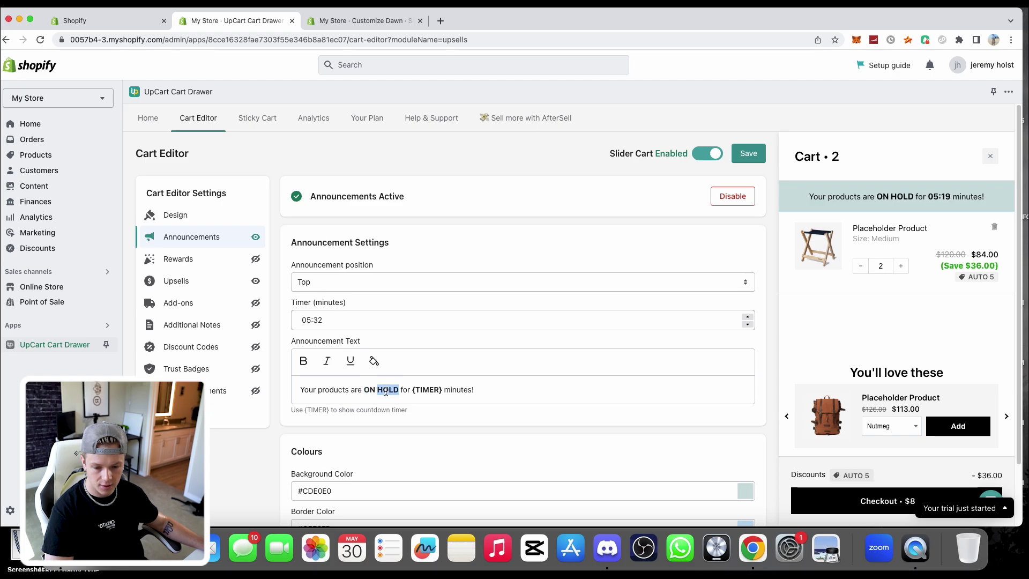
key(BackSpace)
key(BackSpace)
key(BackSpace)
key(BackSpace)
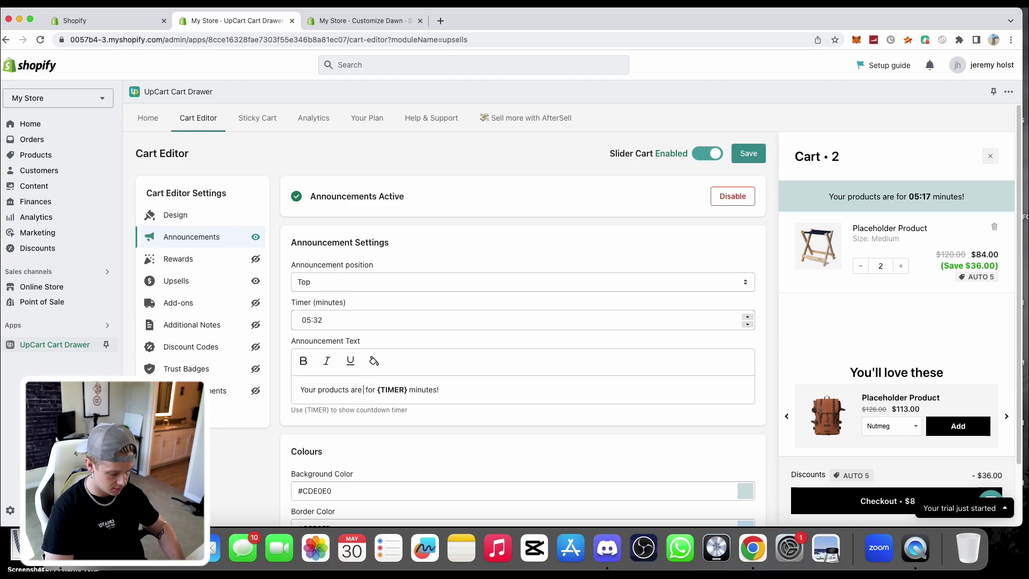
text(BlEING HELD)
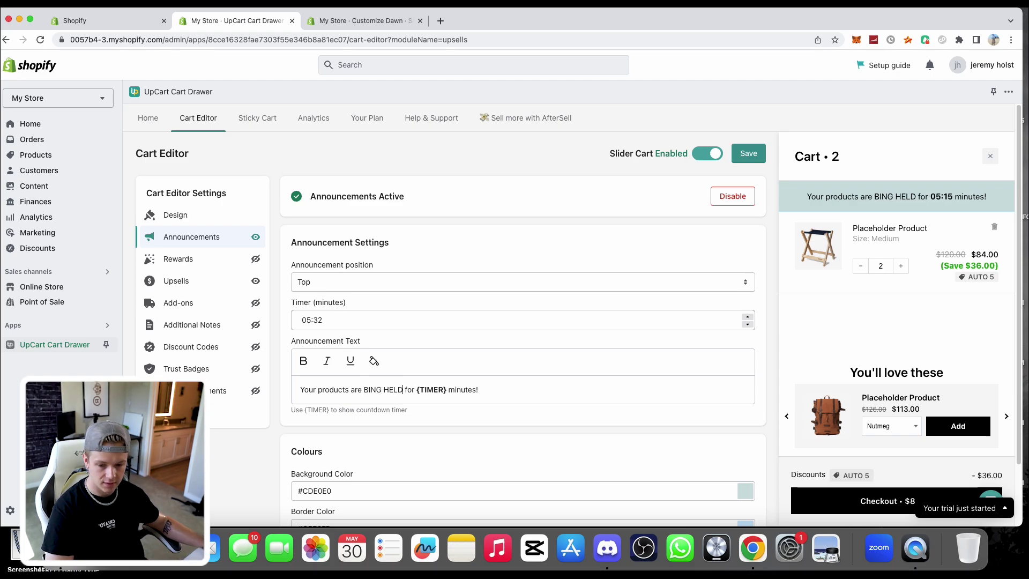
drag(364, 390, 407, 389)
click(304, 361)
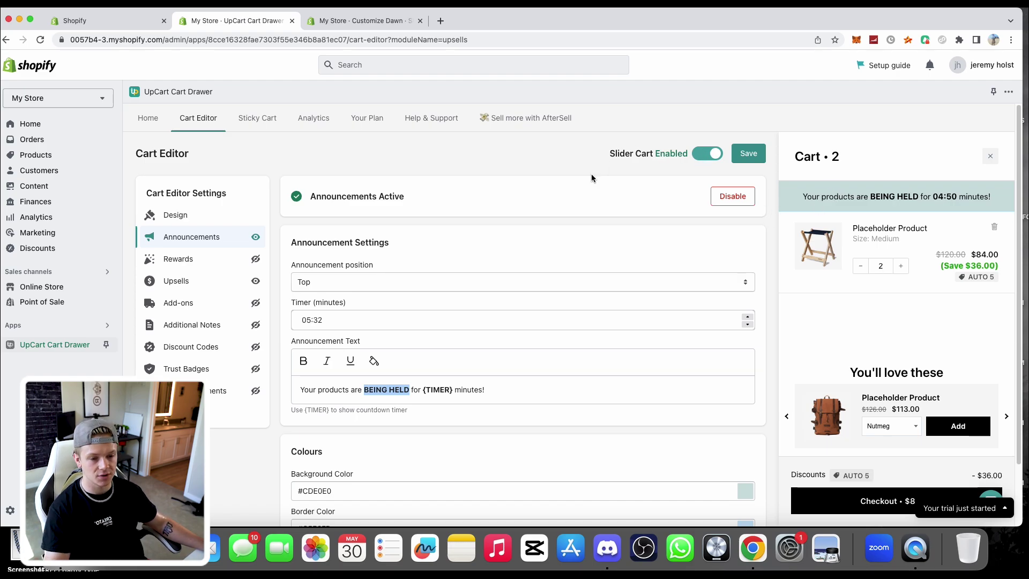
click(744, 155)
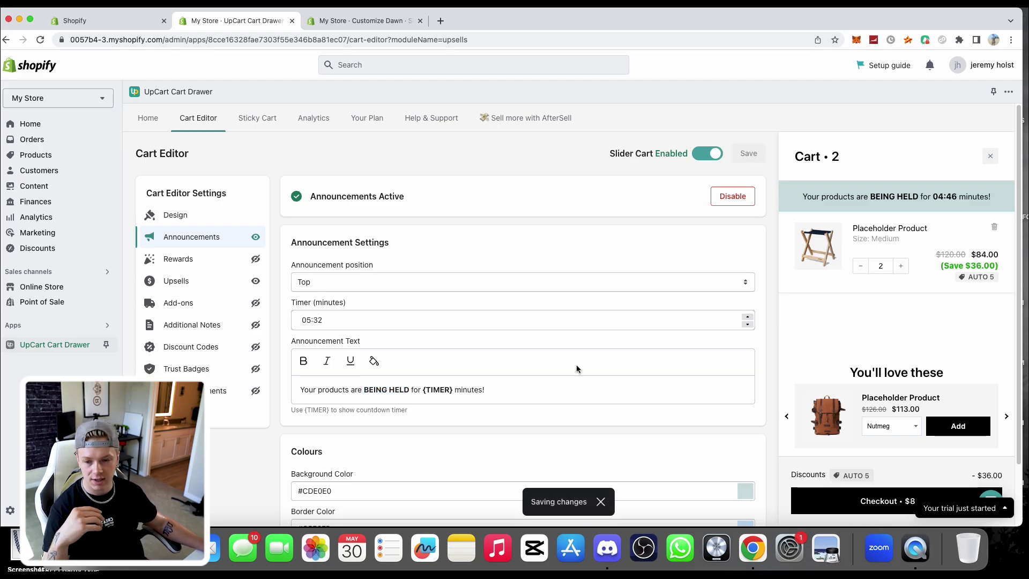
Step: Create a Product reward with a 200.00 minimum amount and choose its first reward product
click(176, 260)
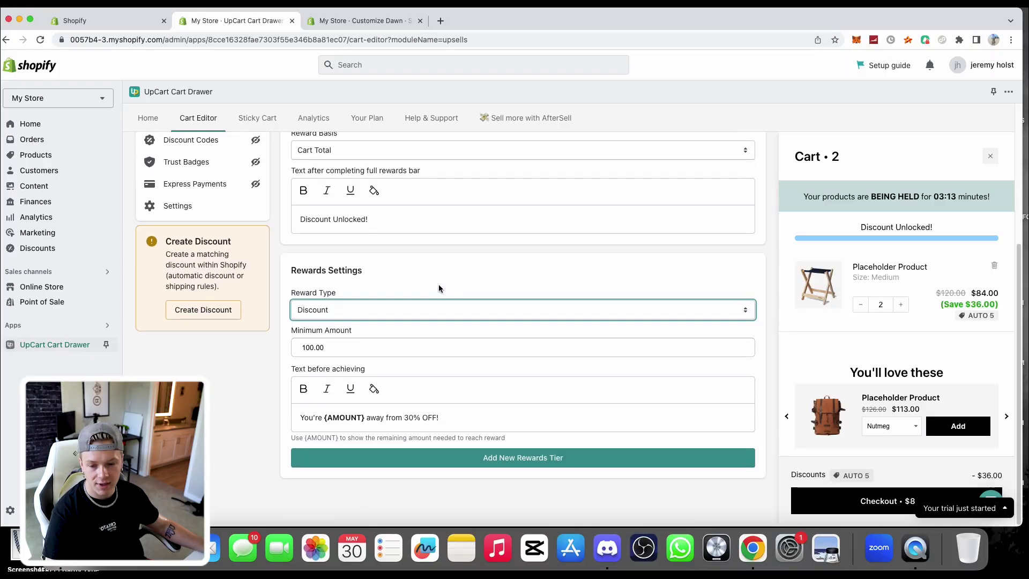
click(321, 307)
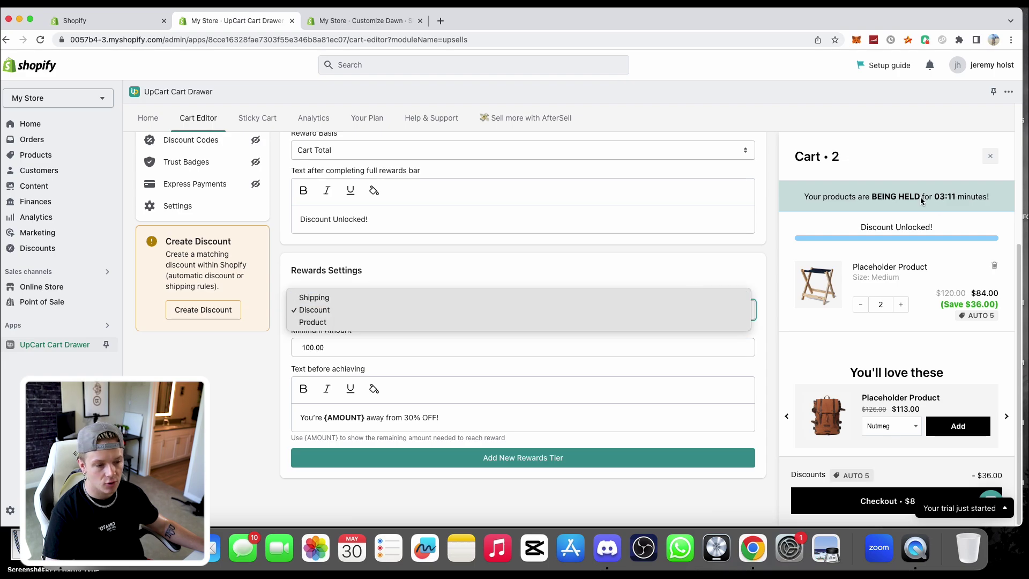
click(518, 296)
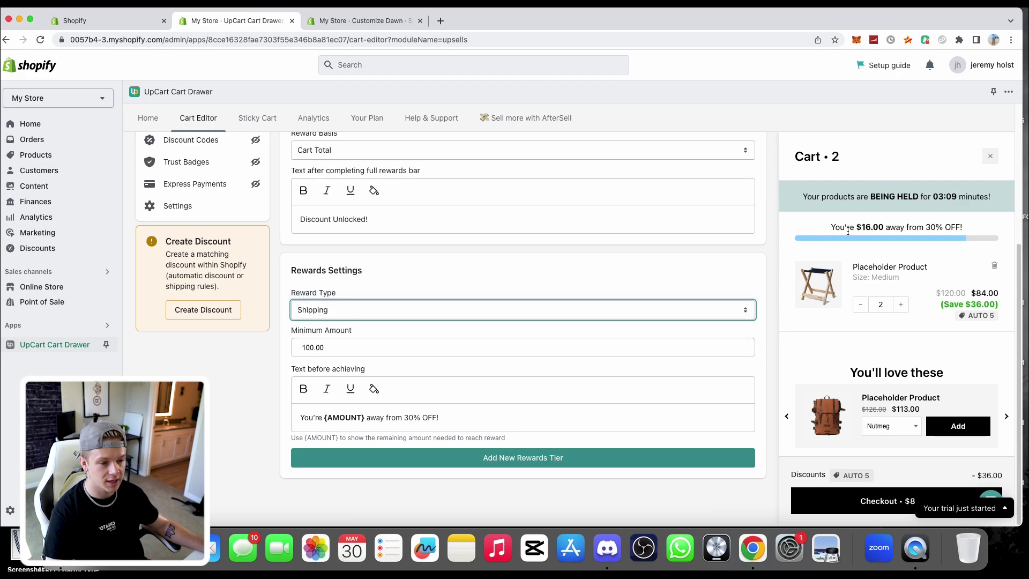
click(702, 310)
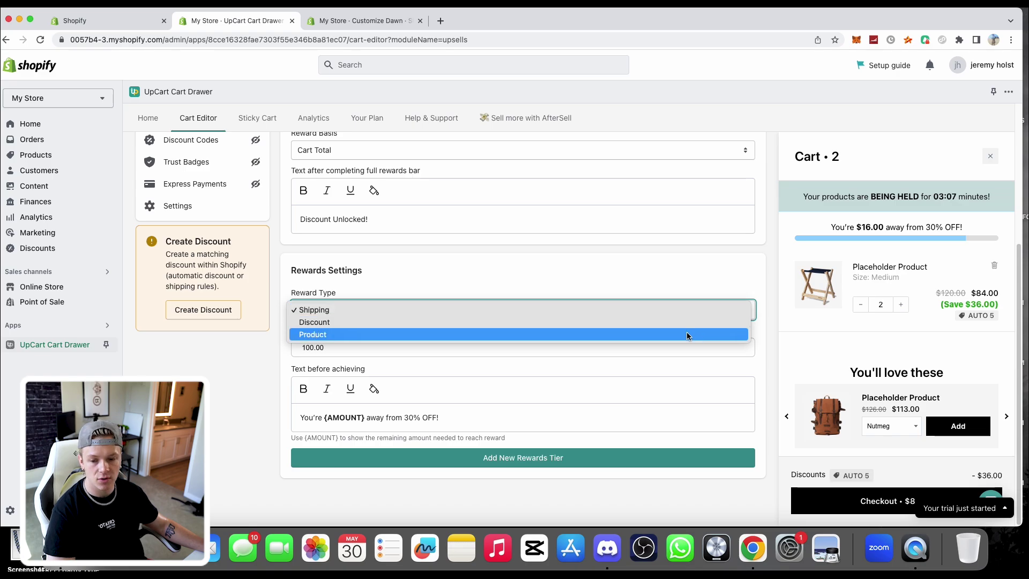
click(687, 332)
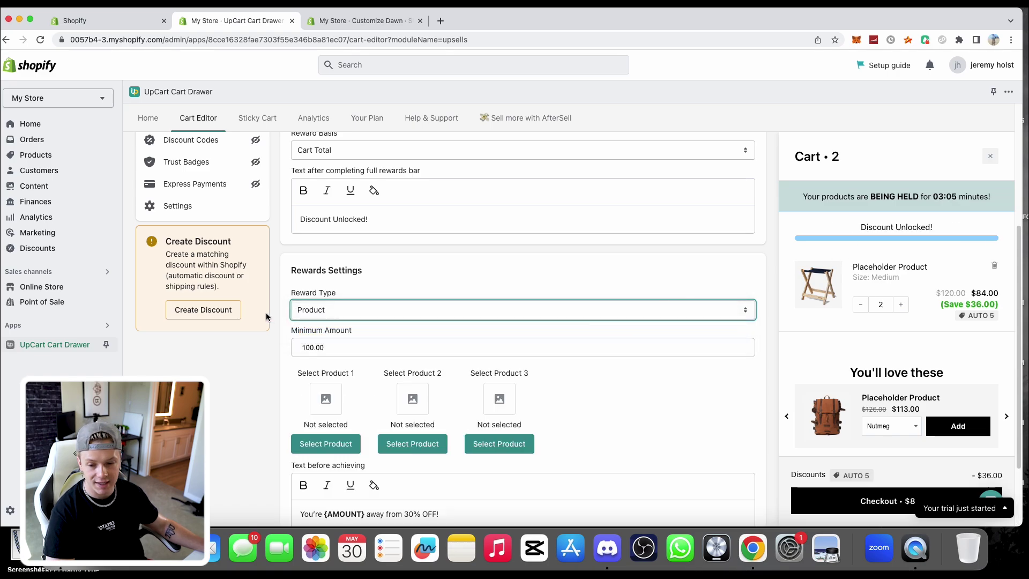
click(416, 350)
text(200)
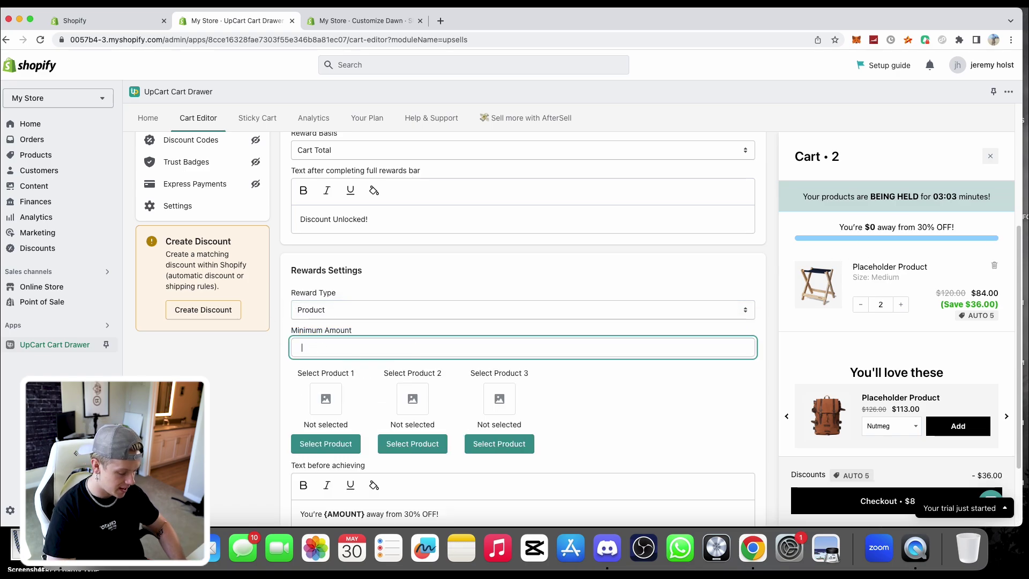
click(563, 375)
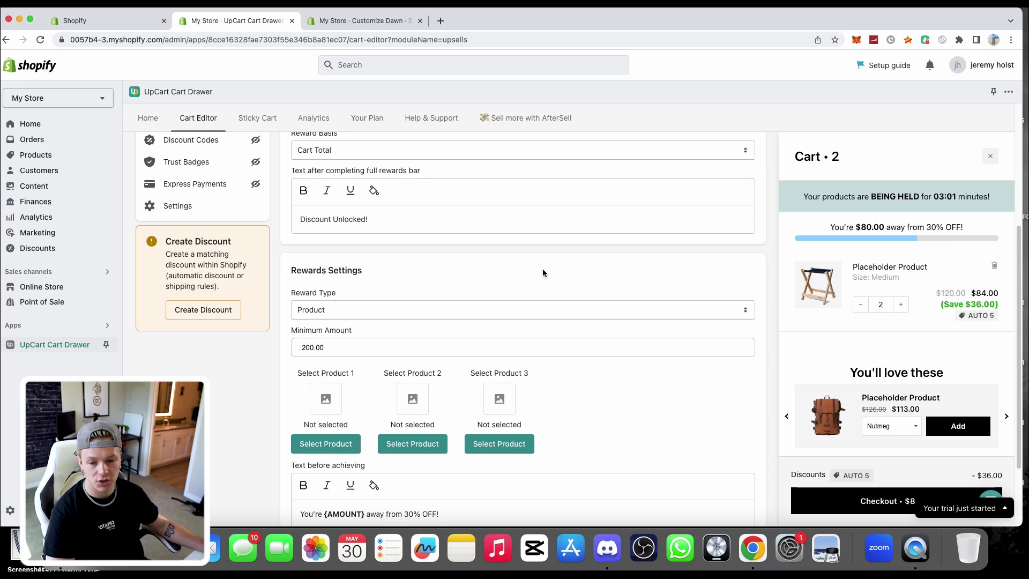
scroll(428, 375, down, 2)
click(312, 377)
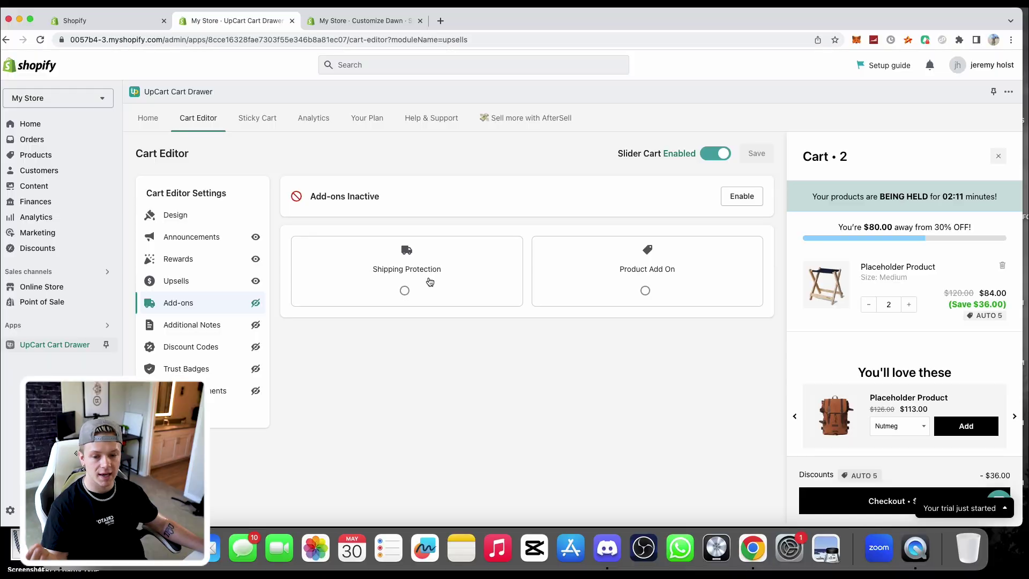
Step: Choose Shipping Protection at $2.50 as the cart drawer add-on instead of a product add-on
click(639, 282)
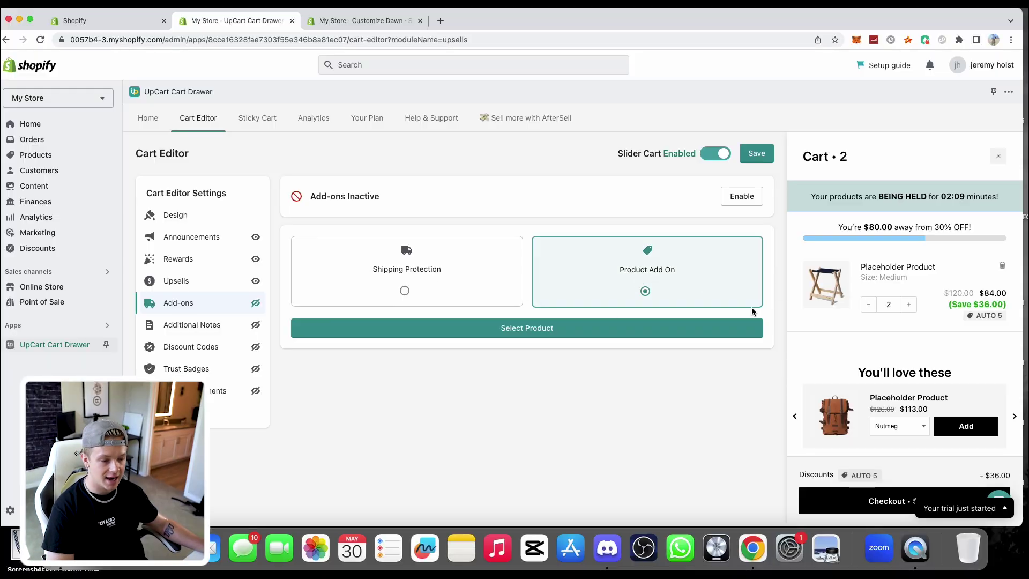
click(468, 287)
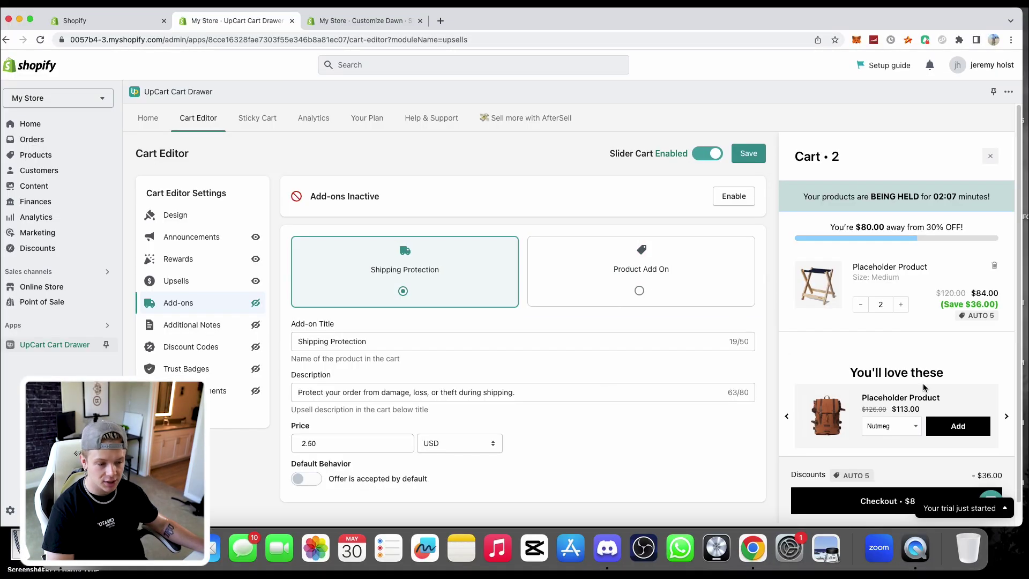
scroll(923, 386, down, 1)
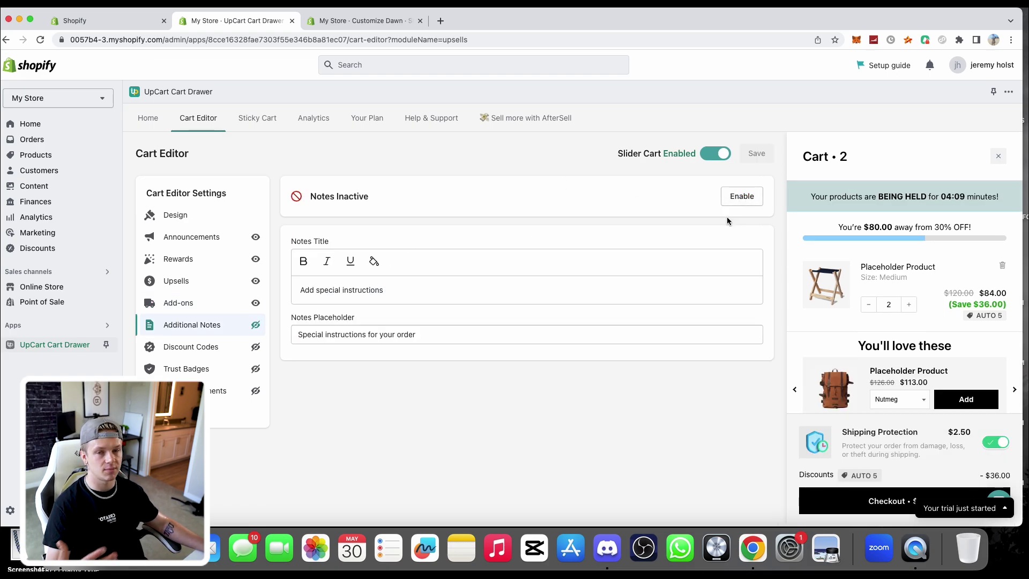
Step: Enable order notes, check the special instructions box in the preview, and toggle Slider Cart off and on
click(749, 203)
scroll(911, 337, down, 2)
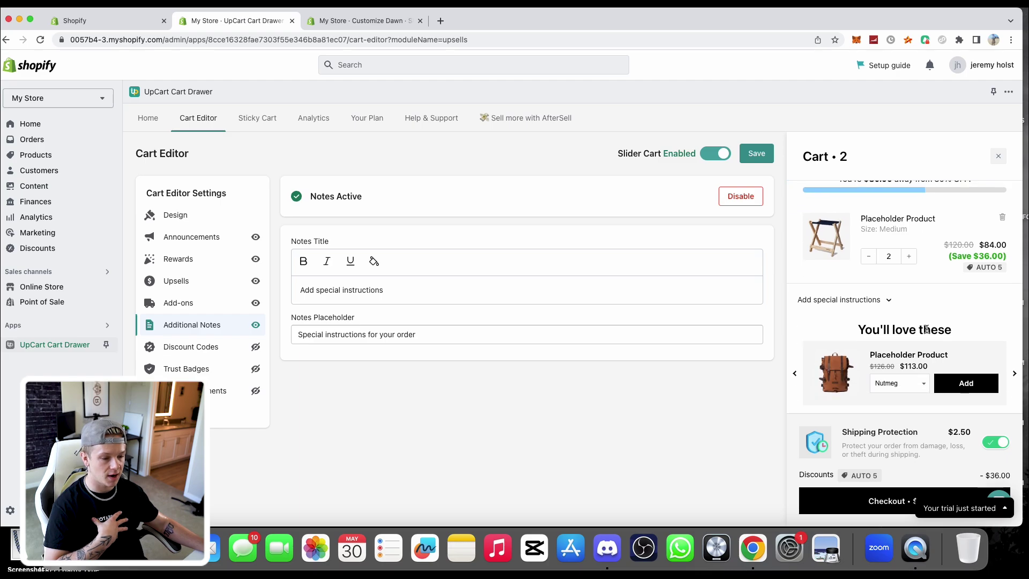
click(883, 304)
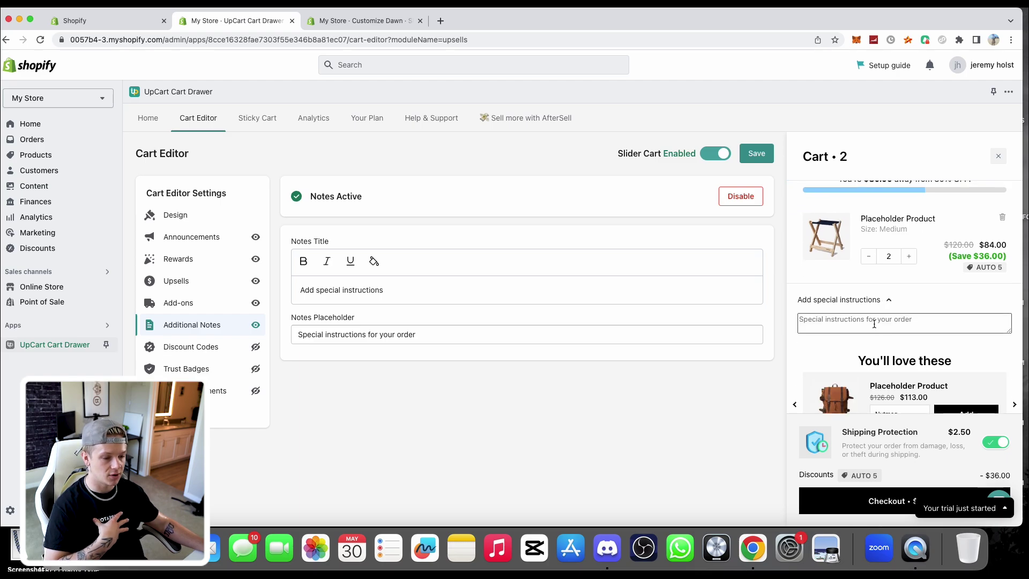
click(714, 154)
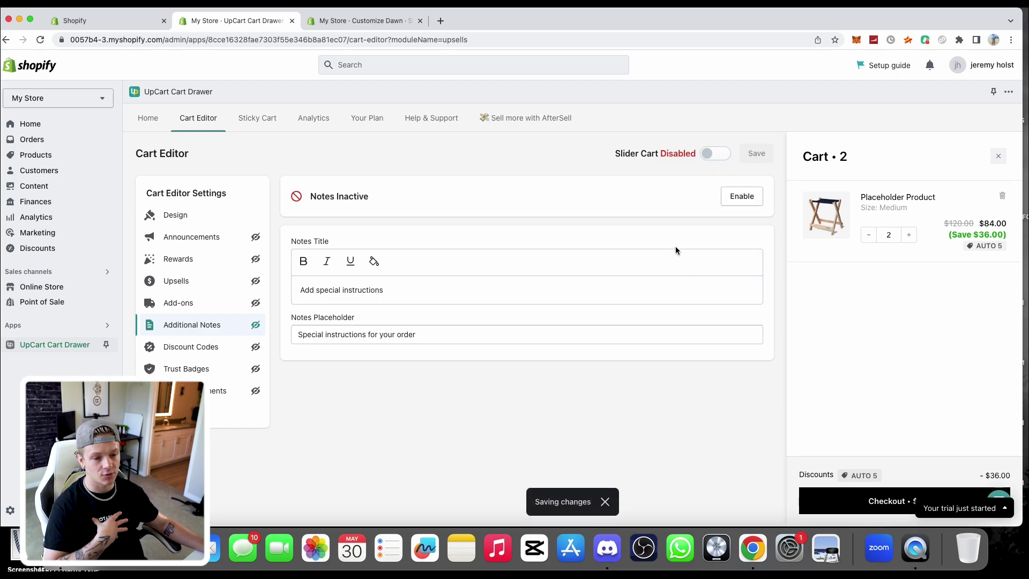
click(707, 155)
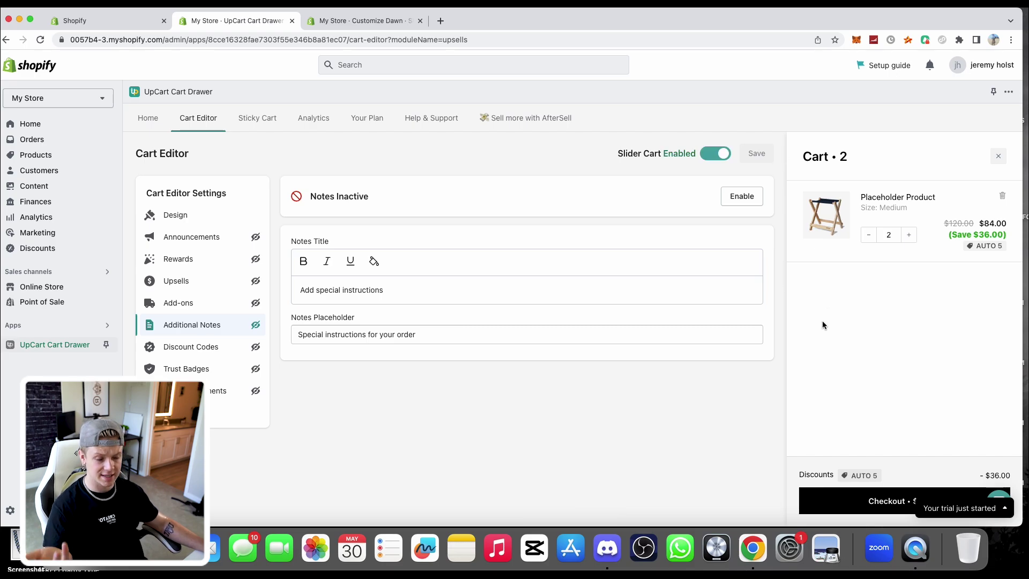
Step: Enable discount codes in the cart and try the discount code field in the preview
click(238, 280)
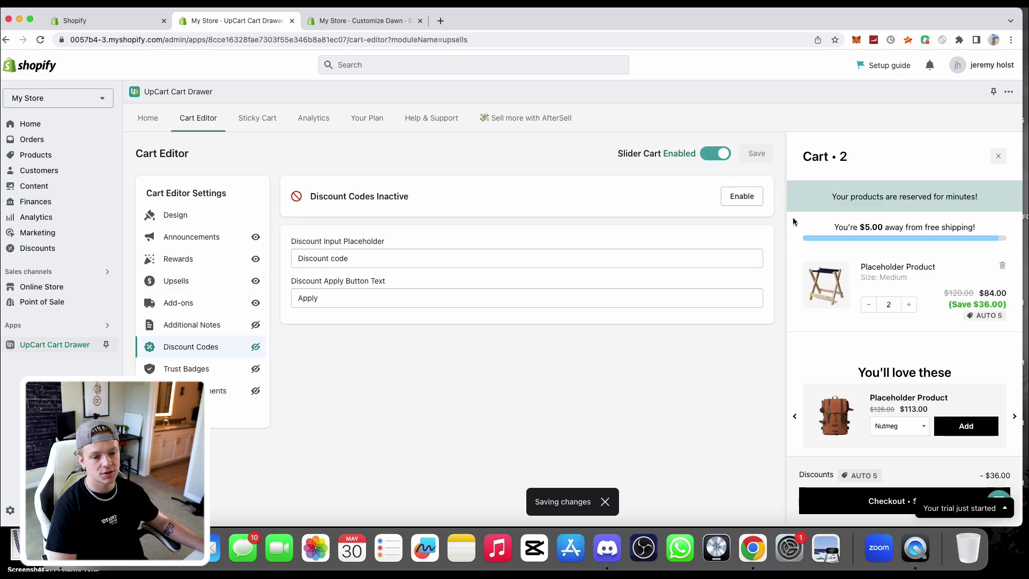
click(741, 196)
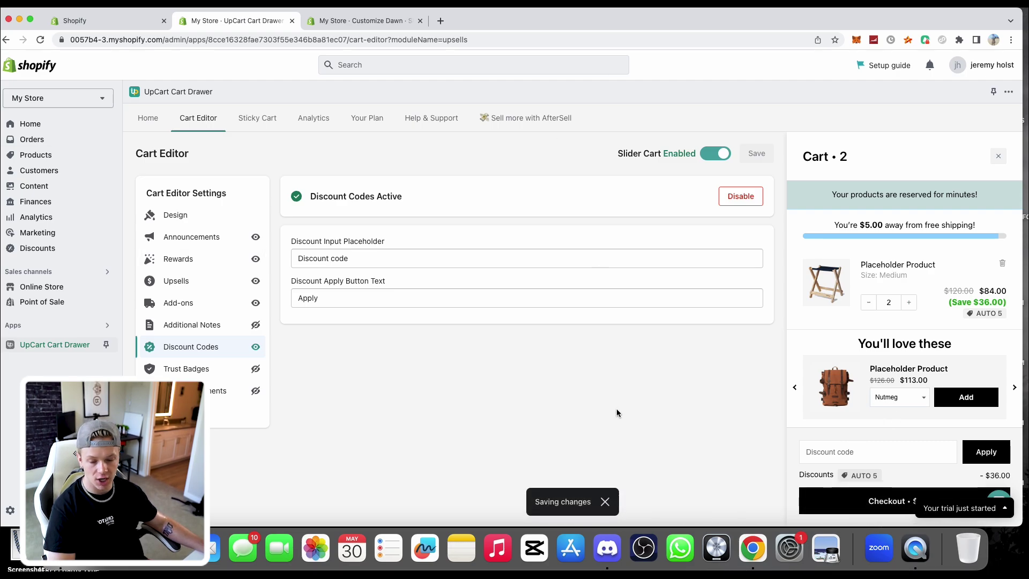
click(878, 452)
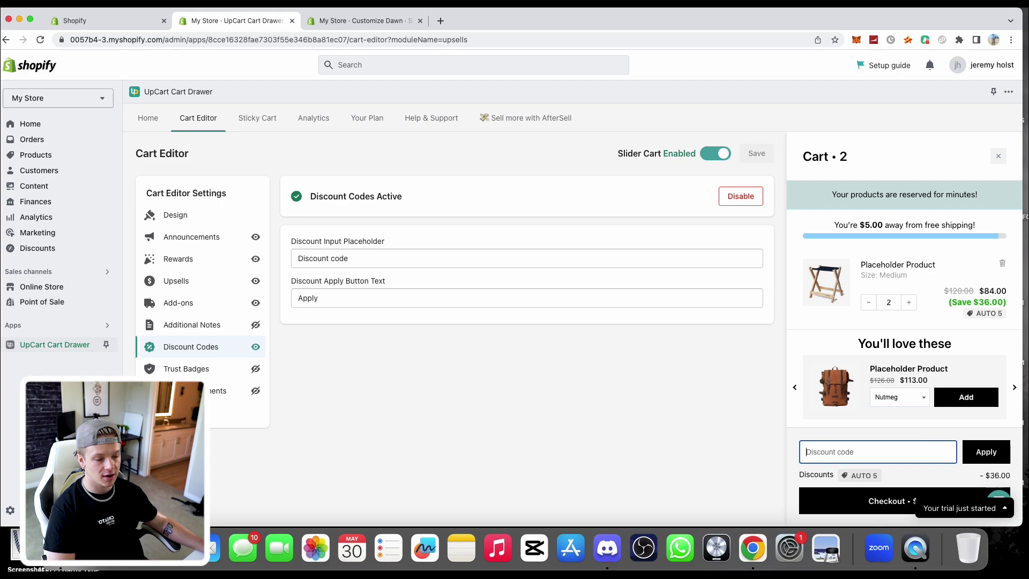
click(183, 369)
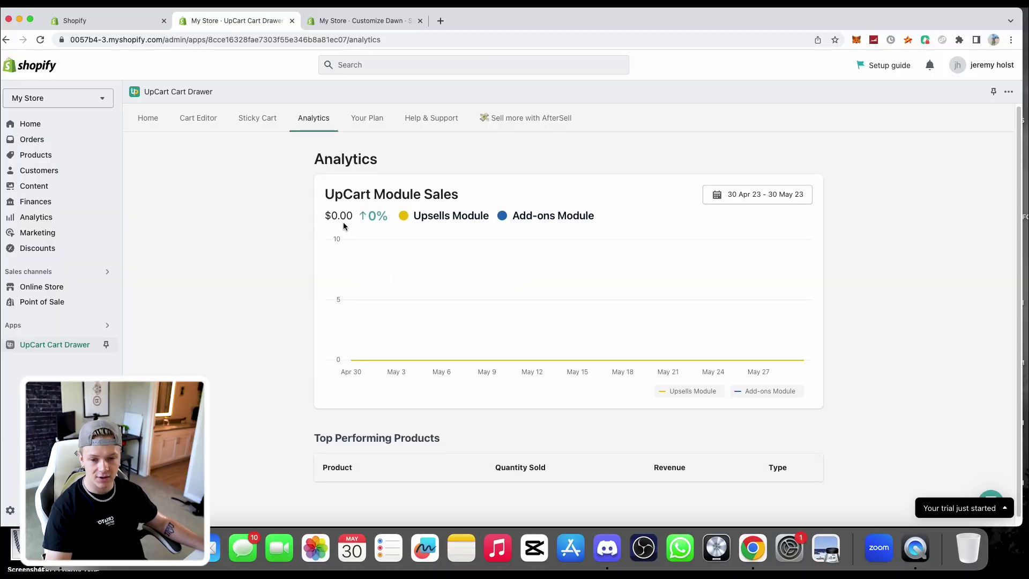
scroll(337, 209, down, 1)
scroll(341, 203, up, 1)
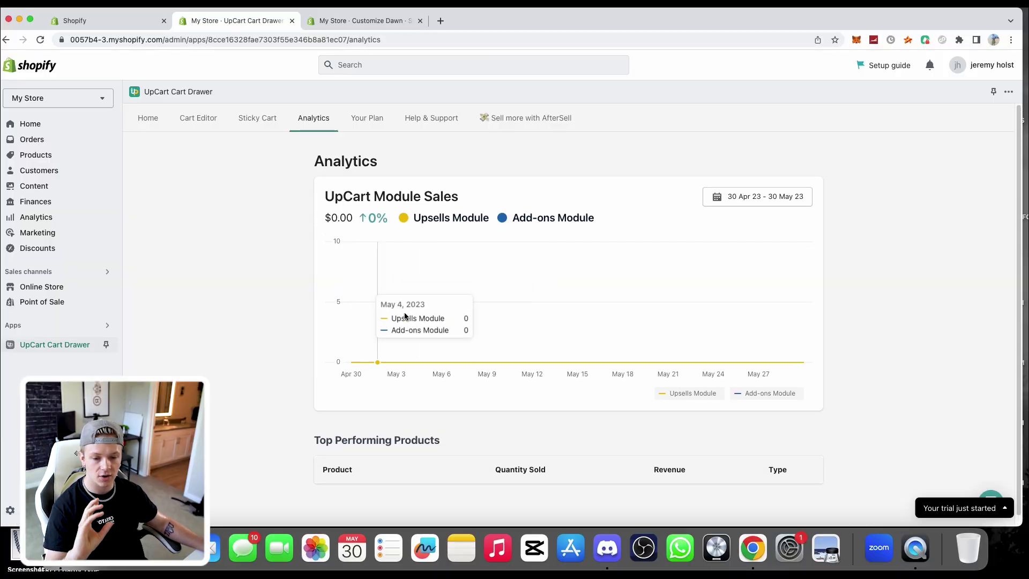
scroll(729, 268, down, 1)
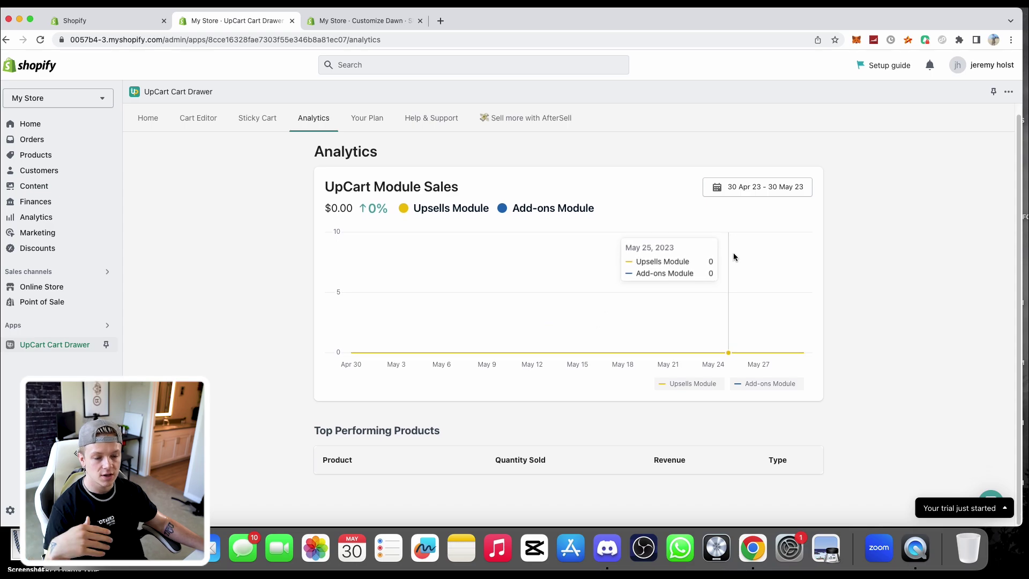
click(799, 187)
click(673, 197)
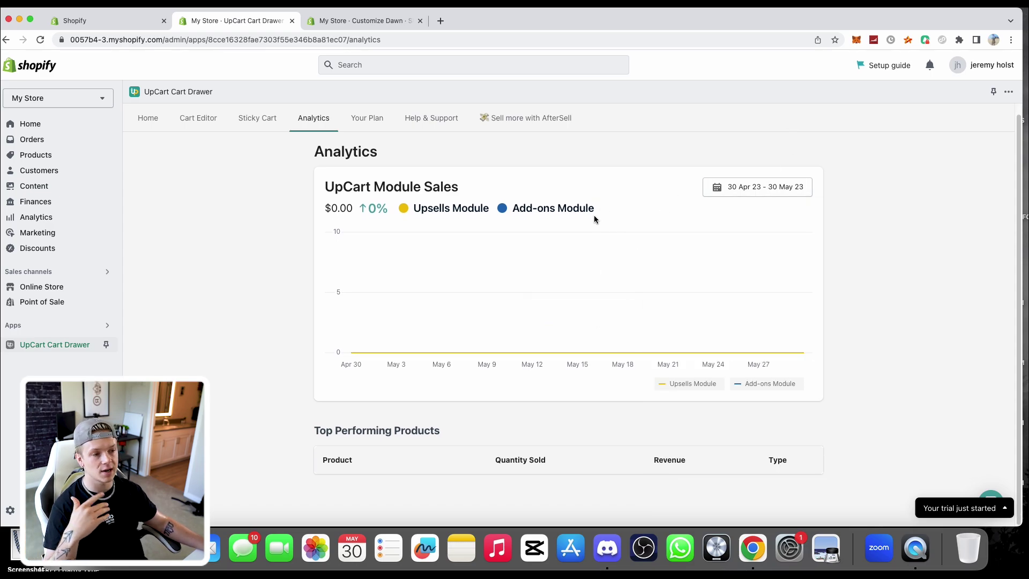
click(106, 287)
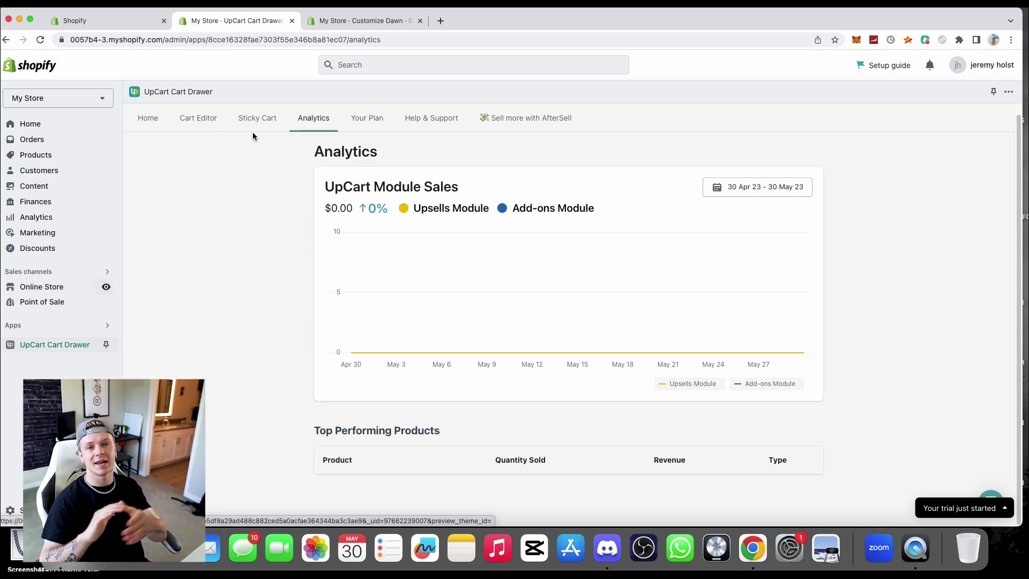